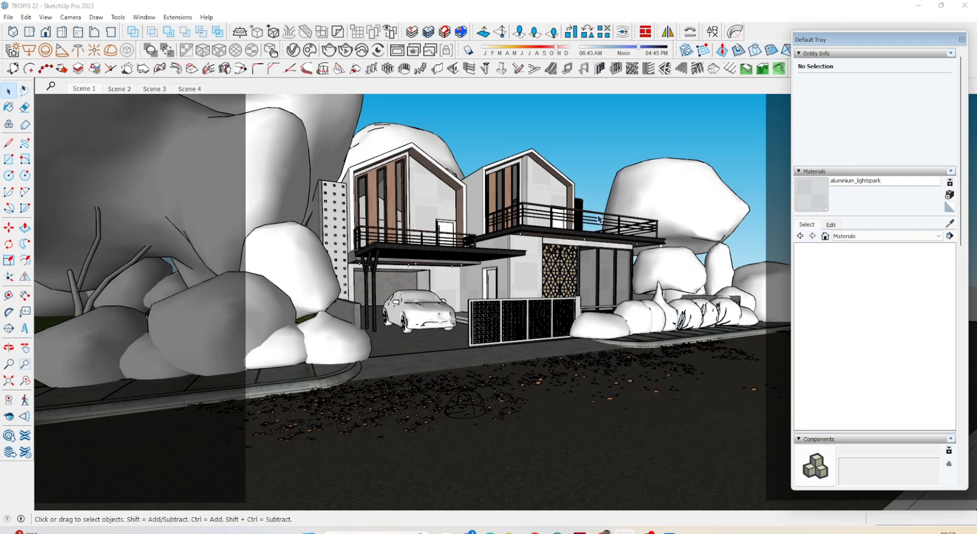
Open the V-Ray Asset Editor and display the scene's materials list
middle_drag(599, 219, 510, 268)
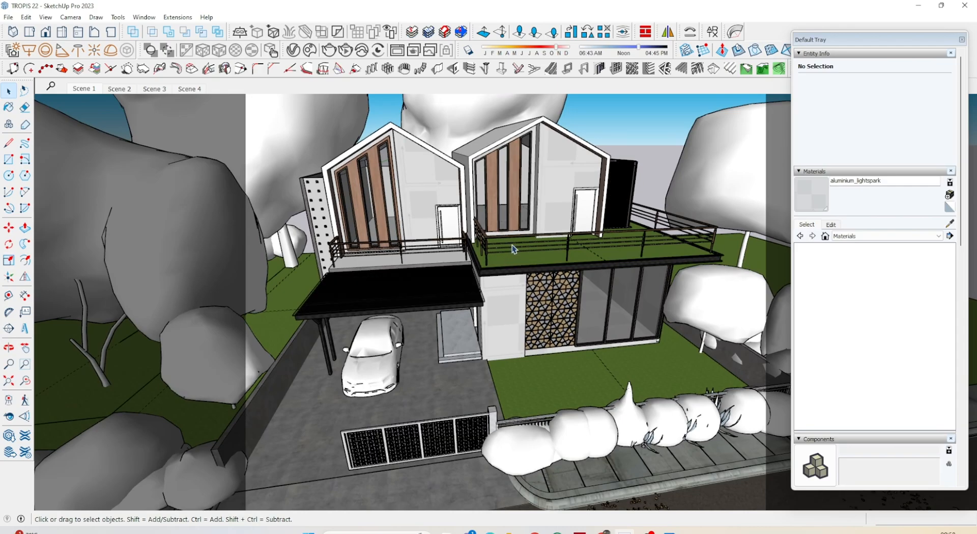
middle_drag(593, 235, 600, 160)
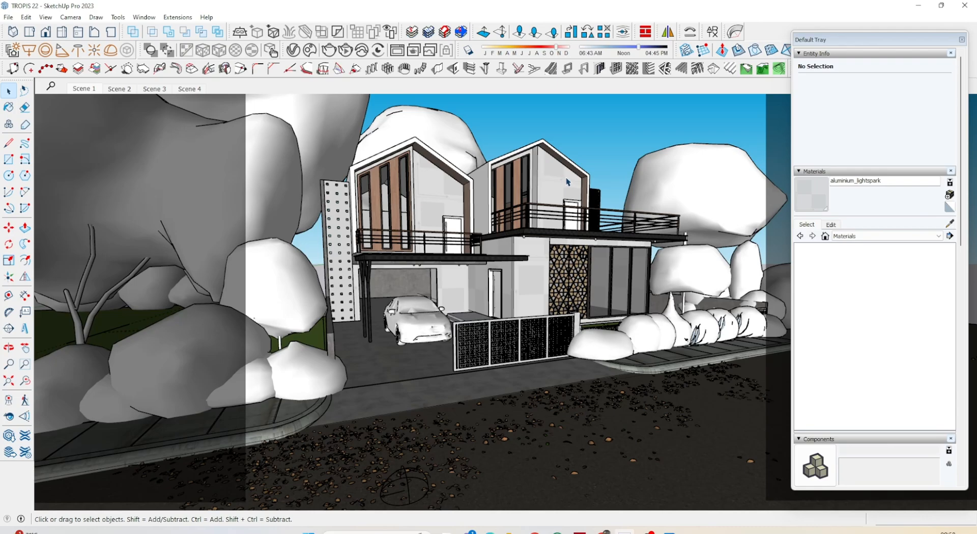
middle_drag(558, 182, 469, 253)
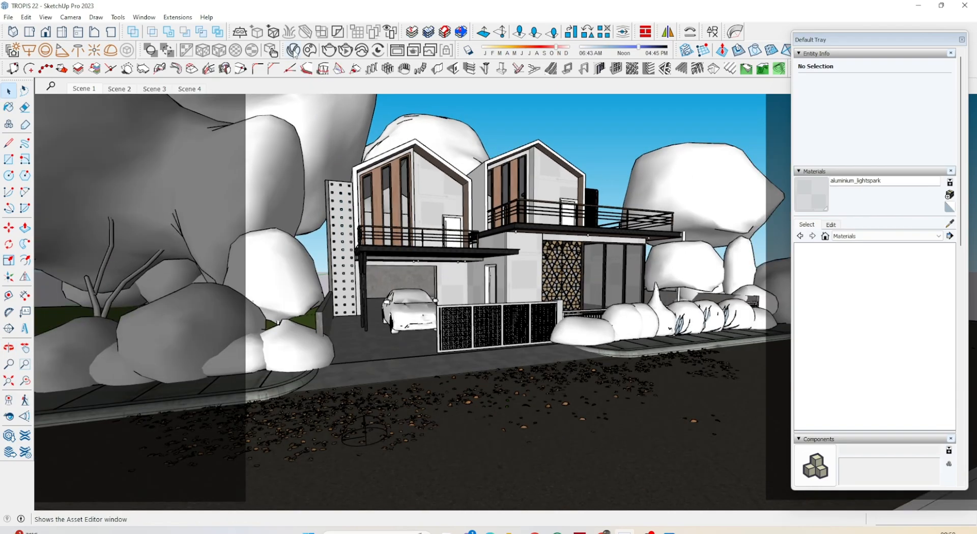
click(294, 51)
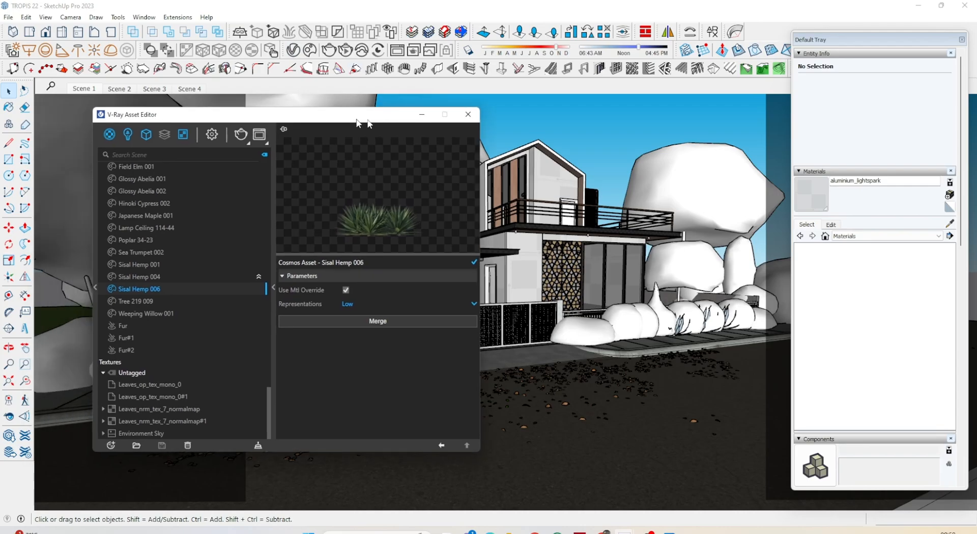
drag(356, 122, 357, 87)
click(263, 127)
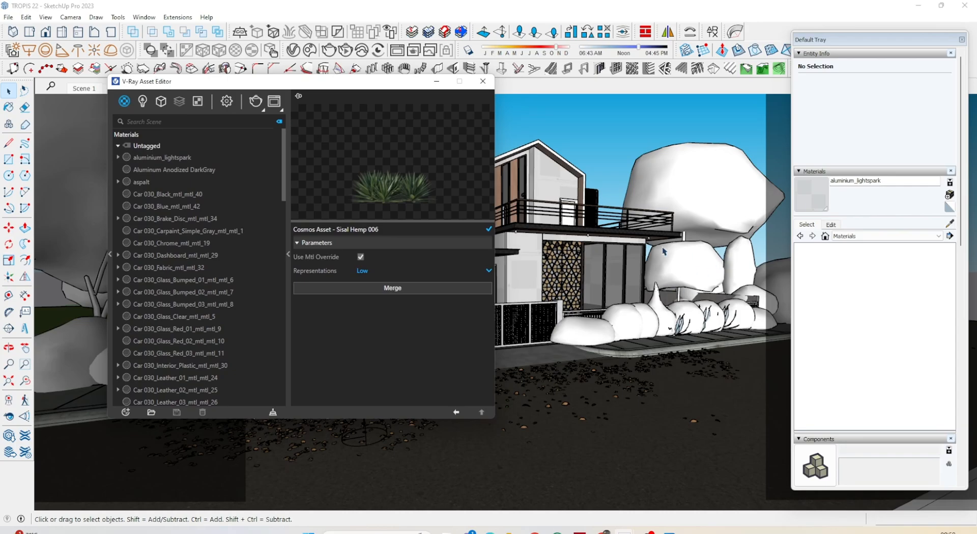
Sample the road surface's material to bring up its V-Ray settings in the Asset Editor
scroll(600, 236, down, 1)
middle_drag(594, 230, 590, 240)
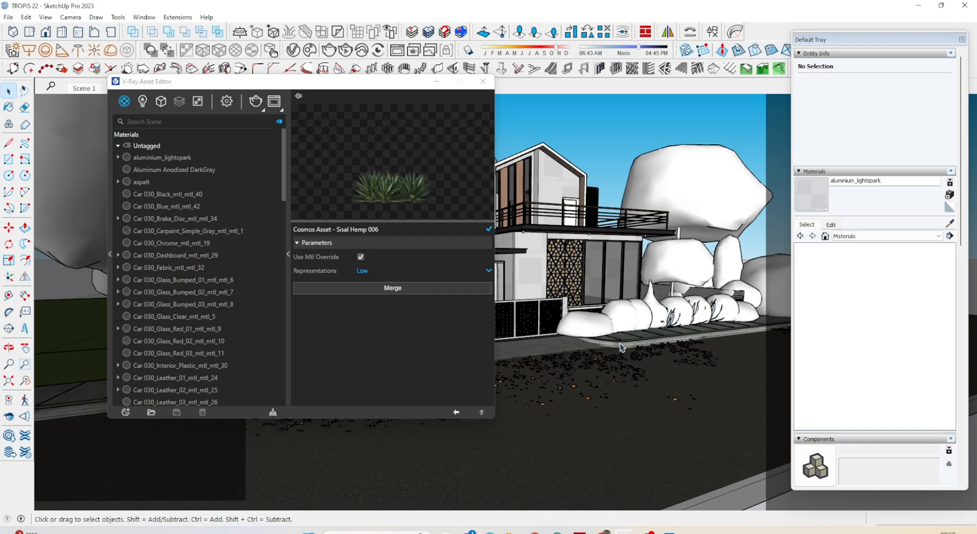
mouse_move(623, 346)
middle_down()
mouse_move(588, 374)
mouse_move(626, 301)
middle_up()
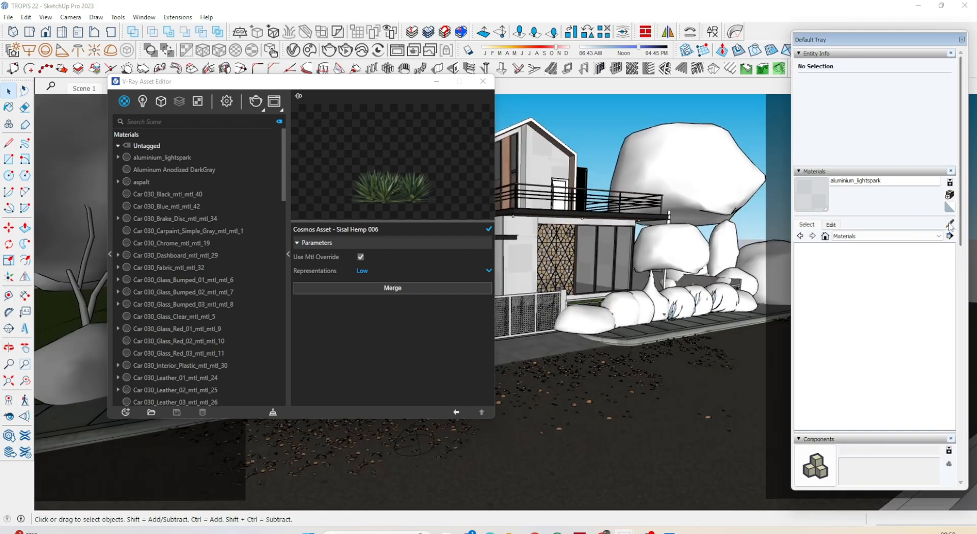
click(950, 223)
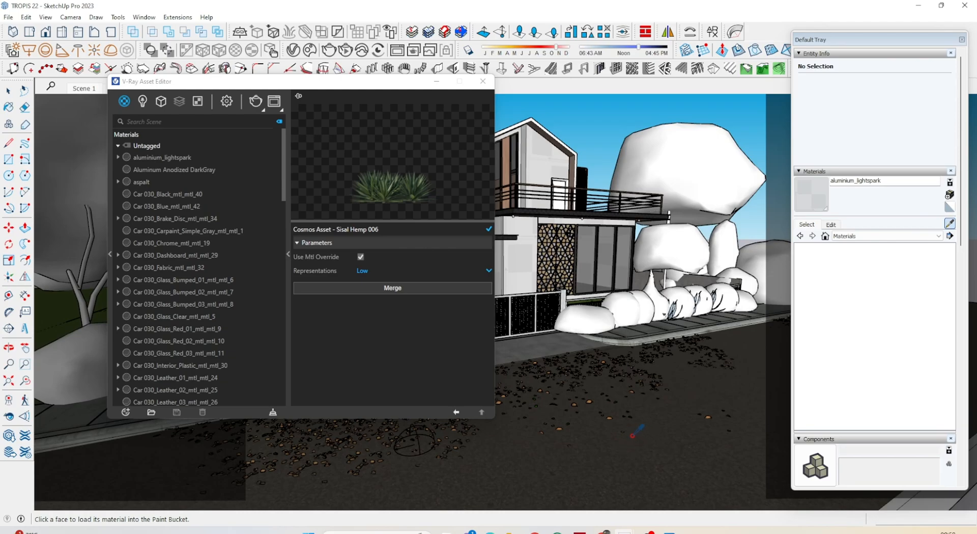
click(676, 444)
drag(381, 85, 606, 116)
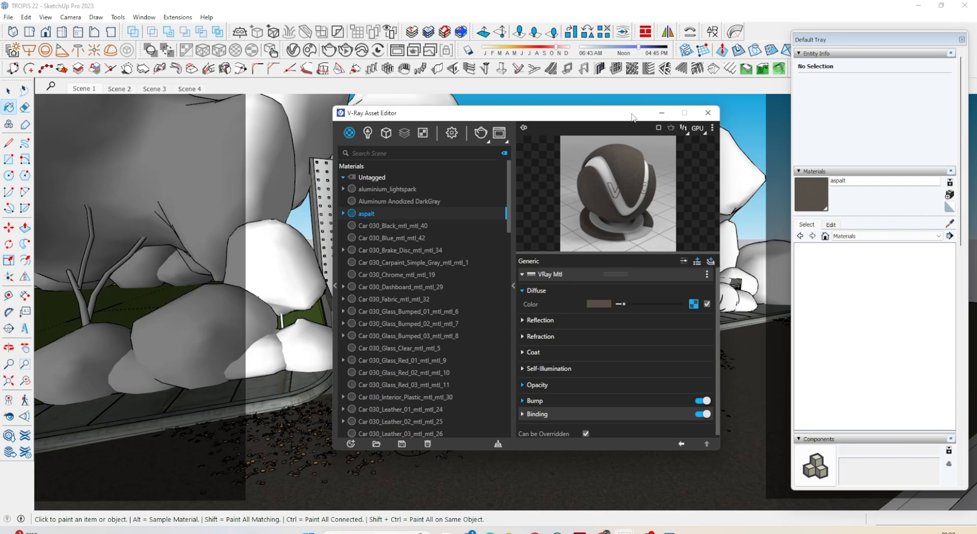
drag(633, 114, 439, 77)
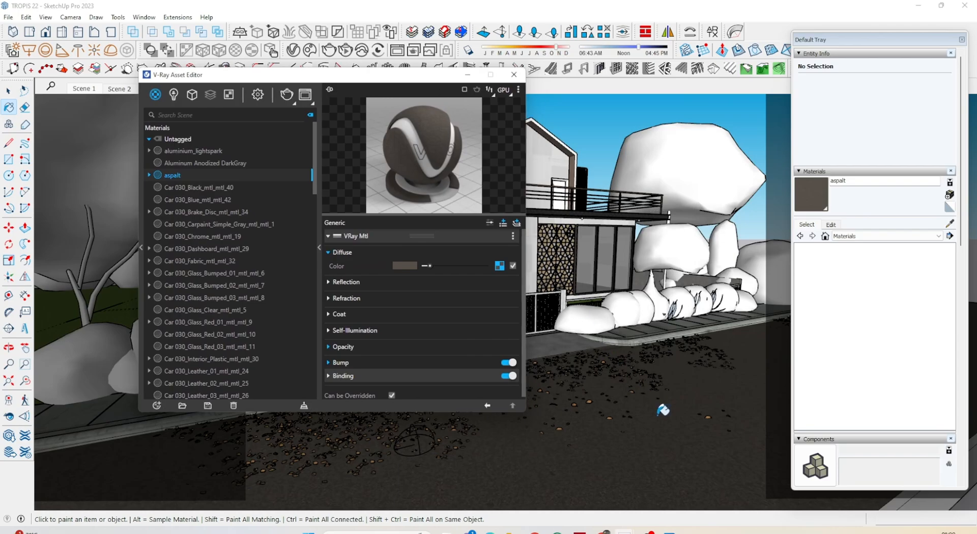
mouse_move(673, 428)
middle_down()
mouse_move(664, 434)
mouse_move(668, 426)
middle_up()
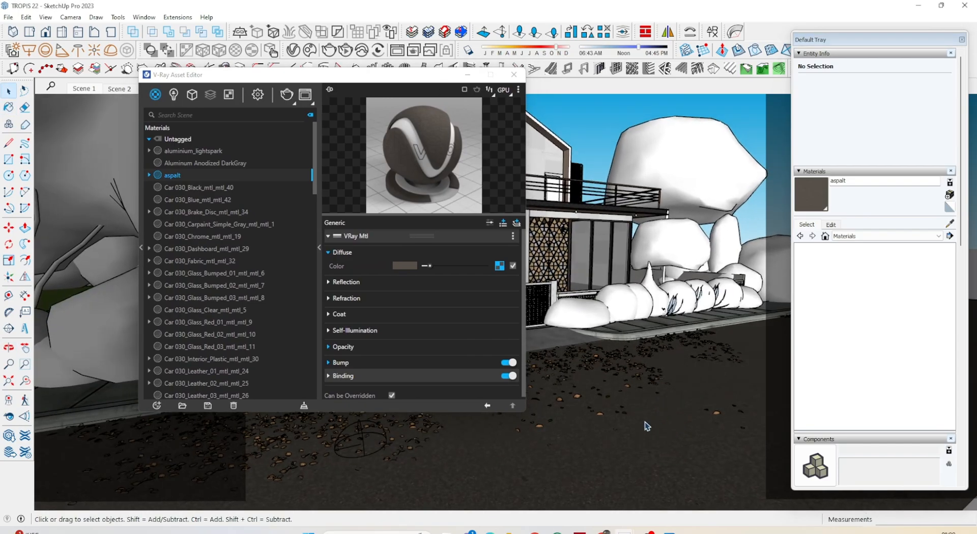
drag(419, 75, 565, 95)
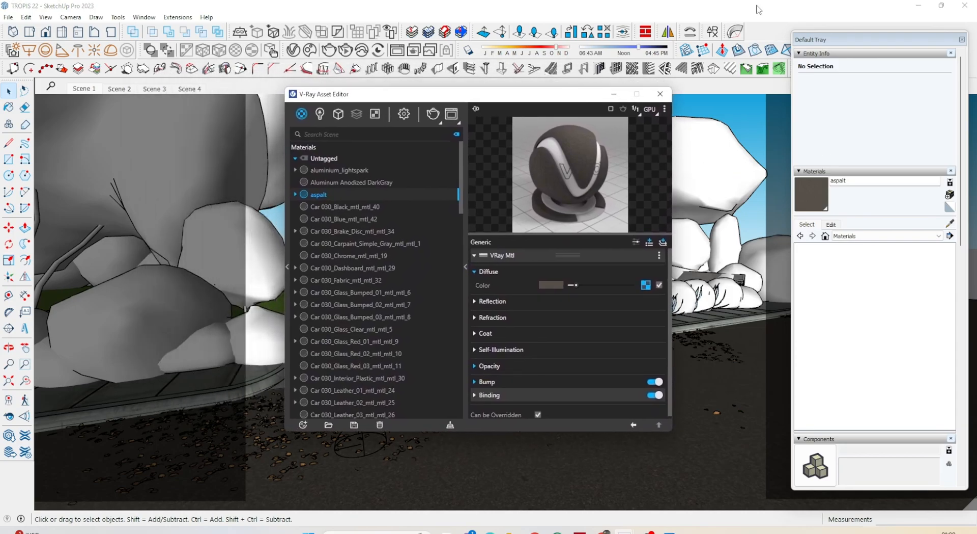
Start a new SketchUp material and name it ASPALT SETTING
drag(867, 44, 719, 56)
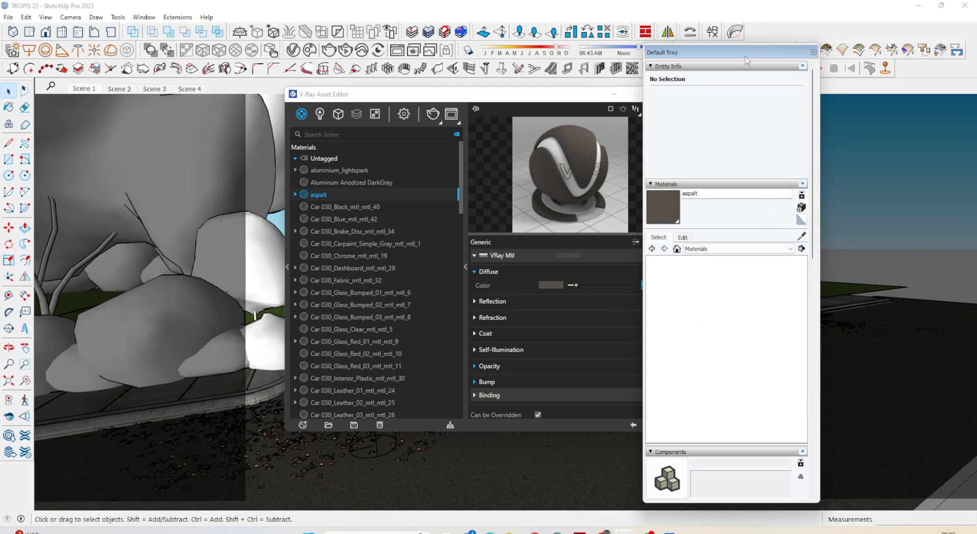
drag(746, 60, 688, 44)
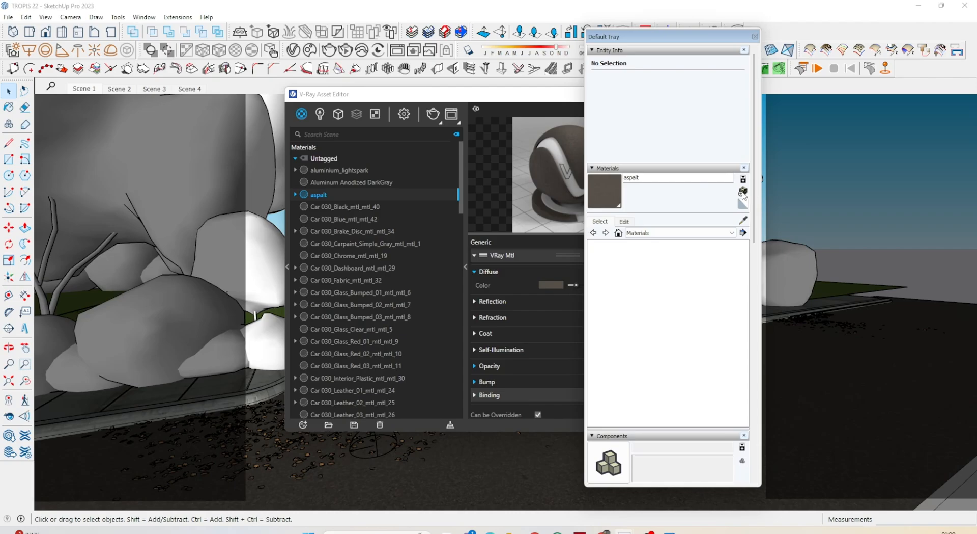
click(743, 191)
drag(499, 147, 541, 158)
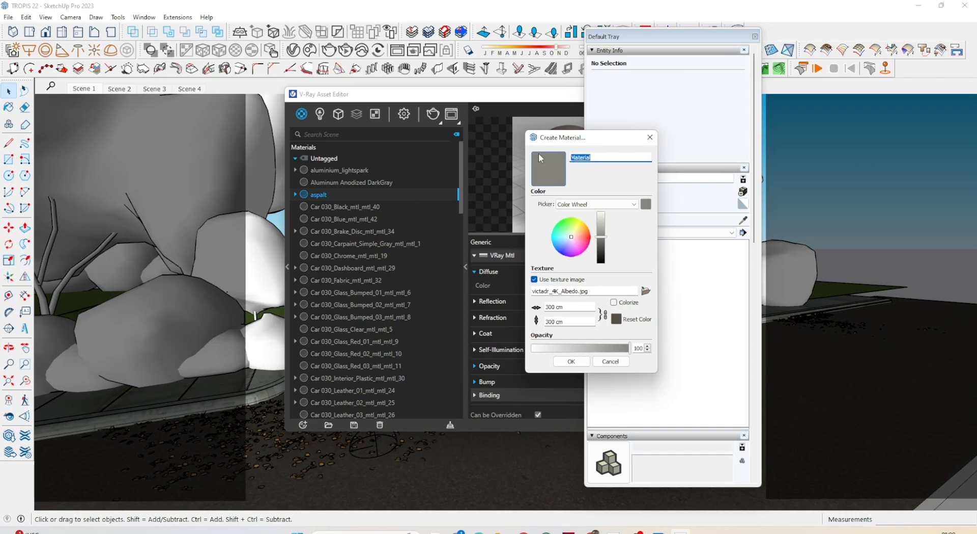
text(ASPALT SETTING)
Browse for a texture image and examine the albedo, AO, displacement, normal and roughness maps in the CRACKED ASPALT folder
click(646, 291)
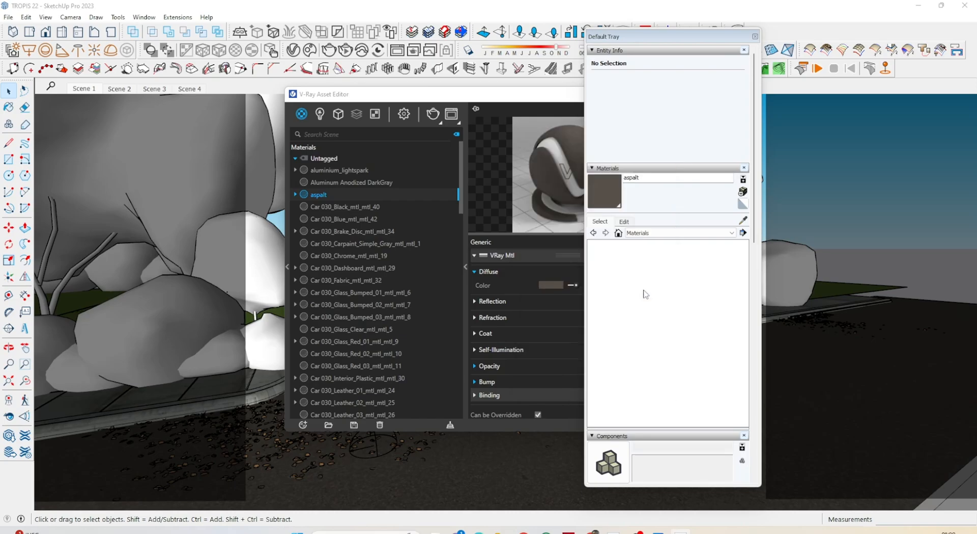
drag(535, 74, 601, 96)
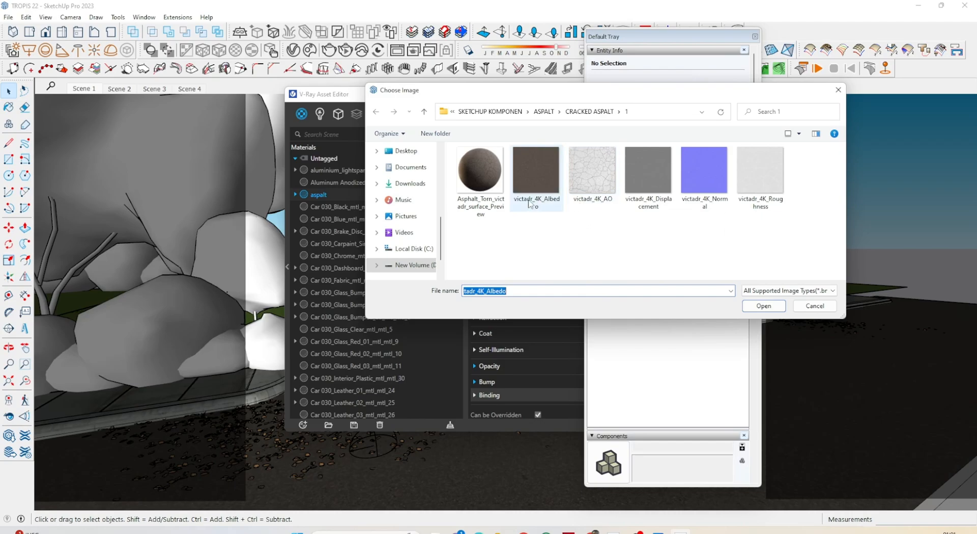
click(594, 189)
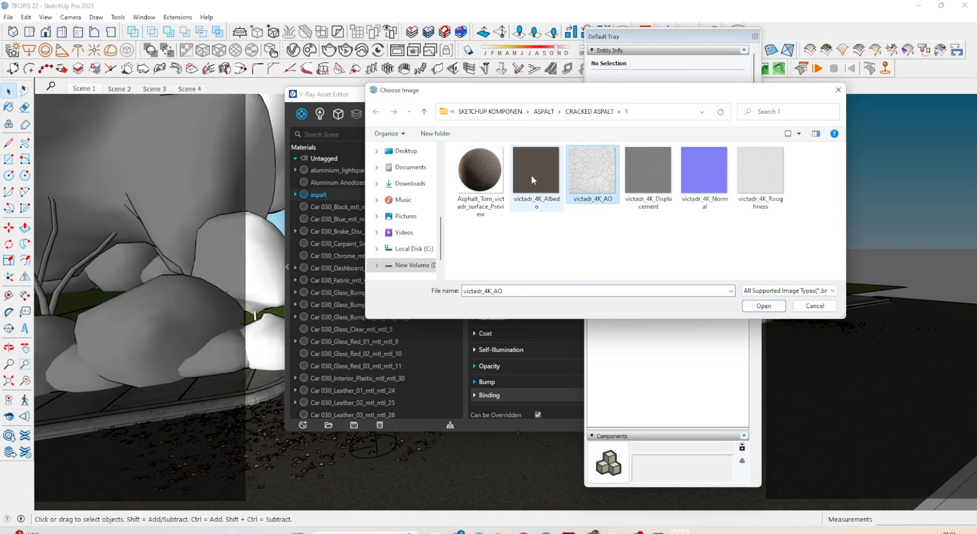
click(535, 176)
click(592, 178)
click(685, 158)
click(761, 172)
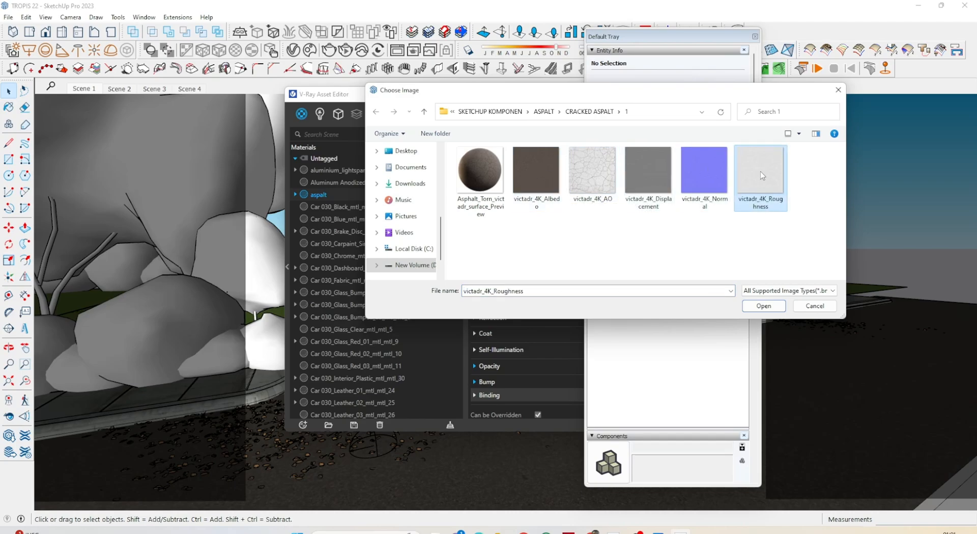
click(687, 166)
click(638, 164)
click(595, 171)
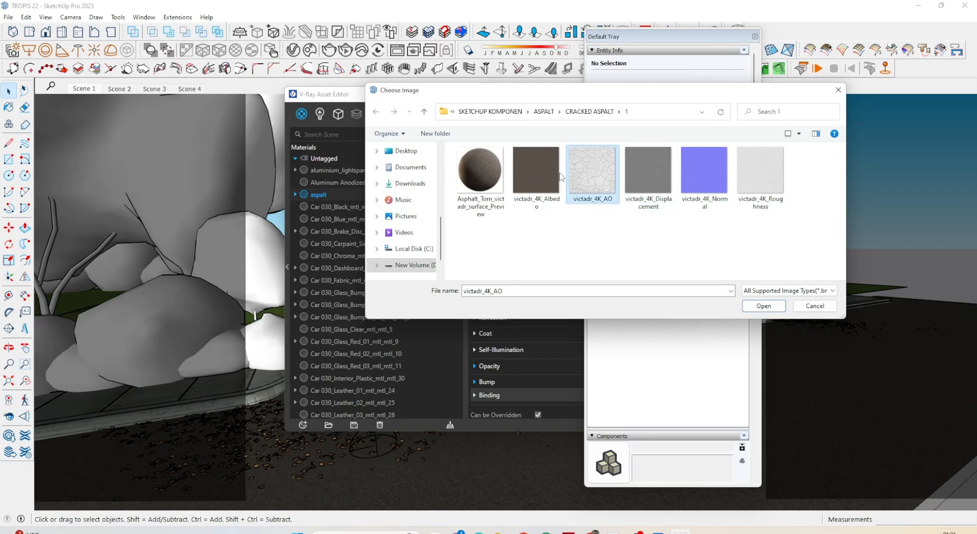
click(559, 176)
click(593, 178)
click(640, 178)
click(710, 176)
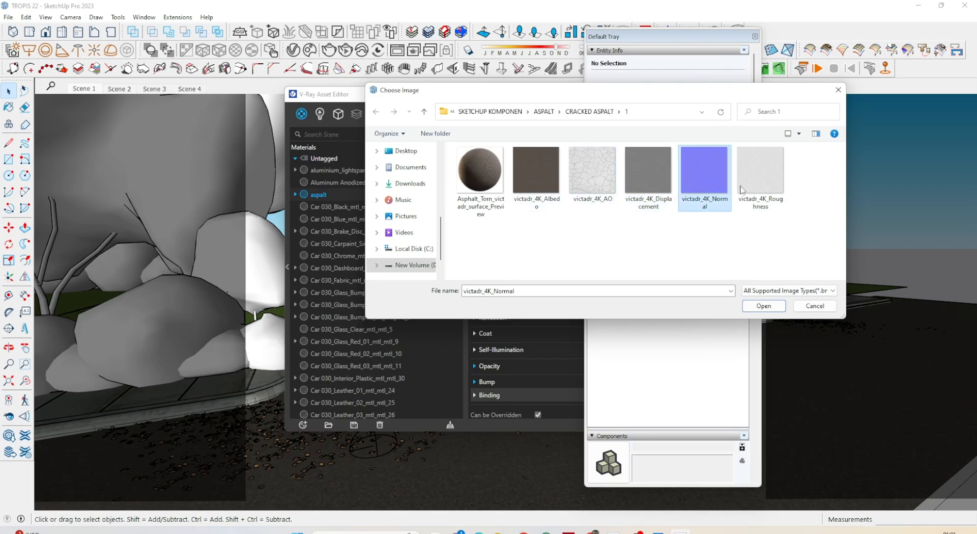
click(742, 188)
click(683, 177)
click(634, 170)
click(585, 178)
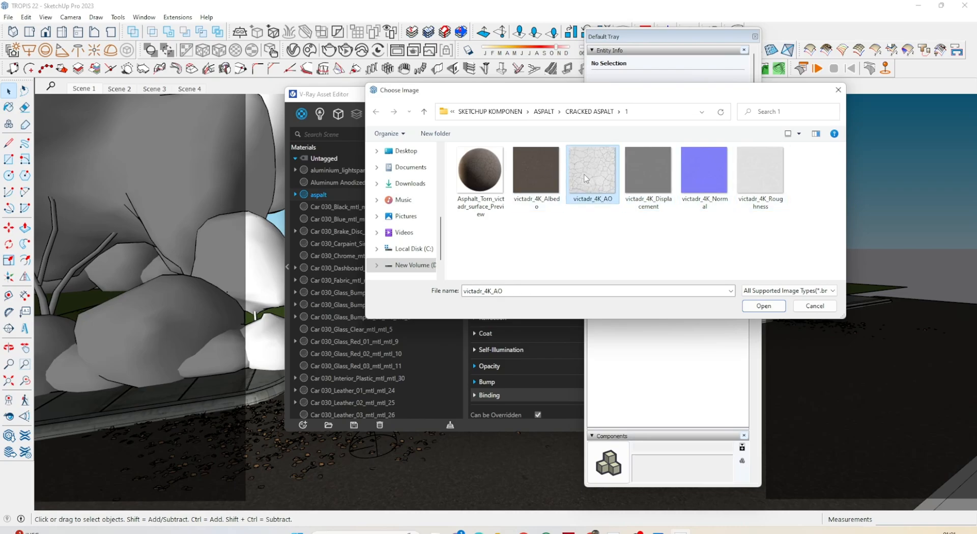
Assign victadr_4K_Albedo as the new material's texture image and create the material
click(533, 171)
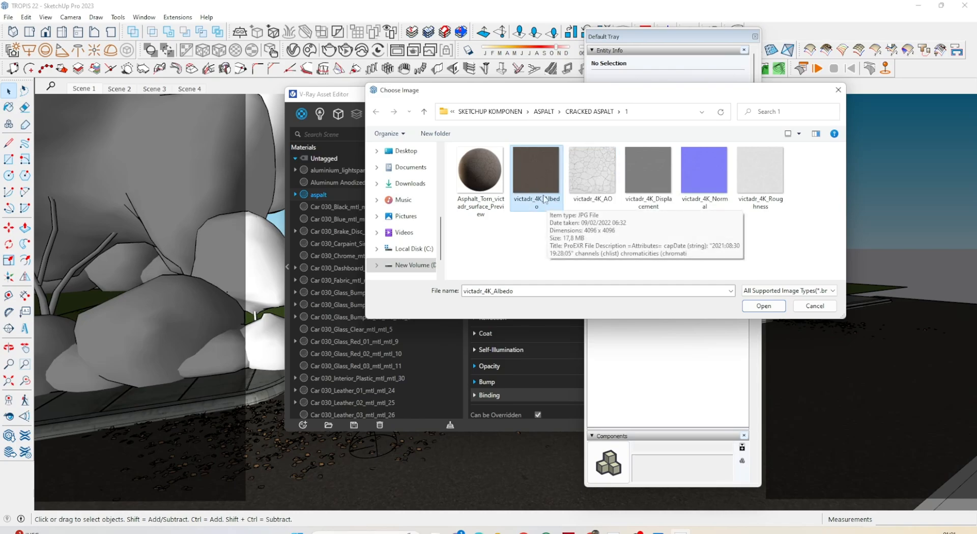
double_click(539, 189)
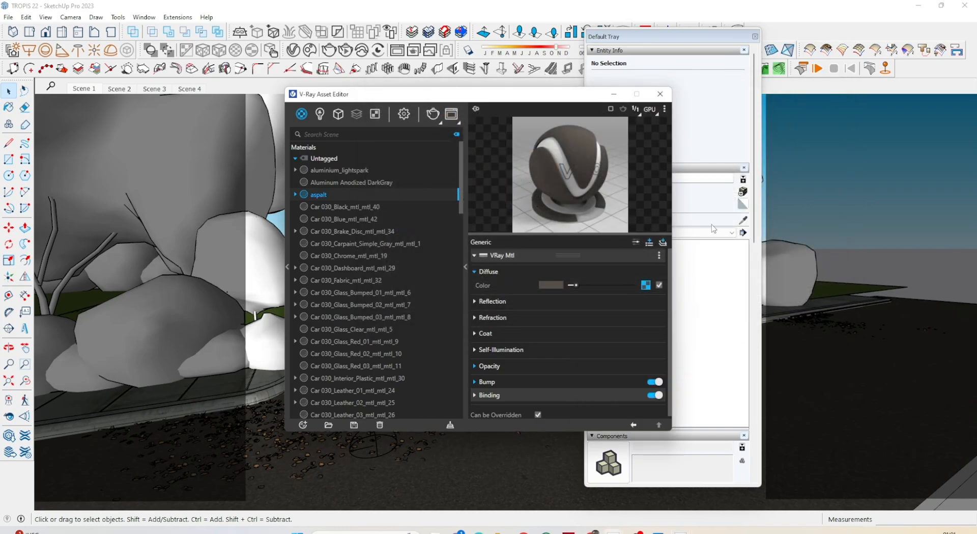
mouse_move(681, 531)
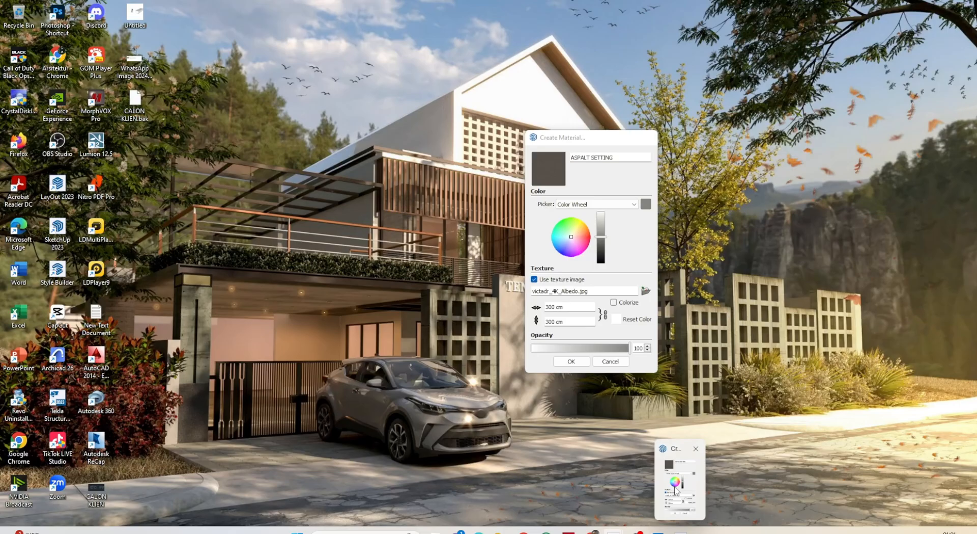
click(673, 477)
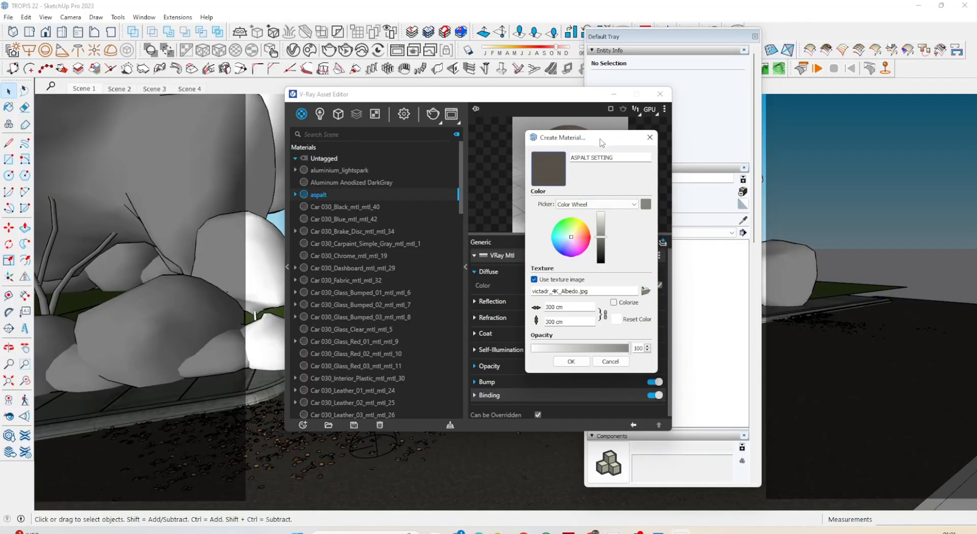
mouse_move(598, 132)
mouse_down()
mouse_move(556, 72)
mouse_move(557, 131)
mouse_up()
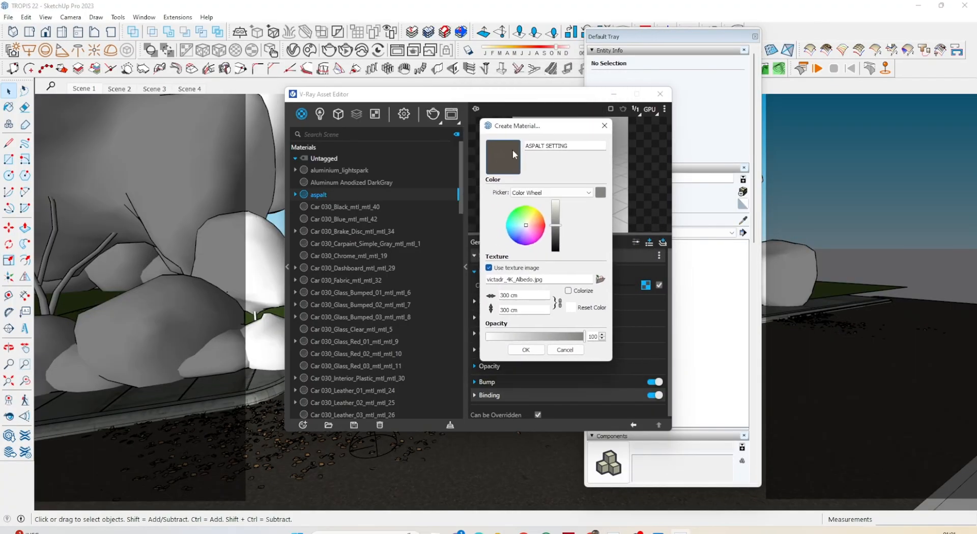
click(527, 349)
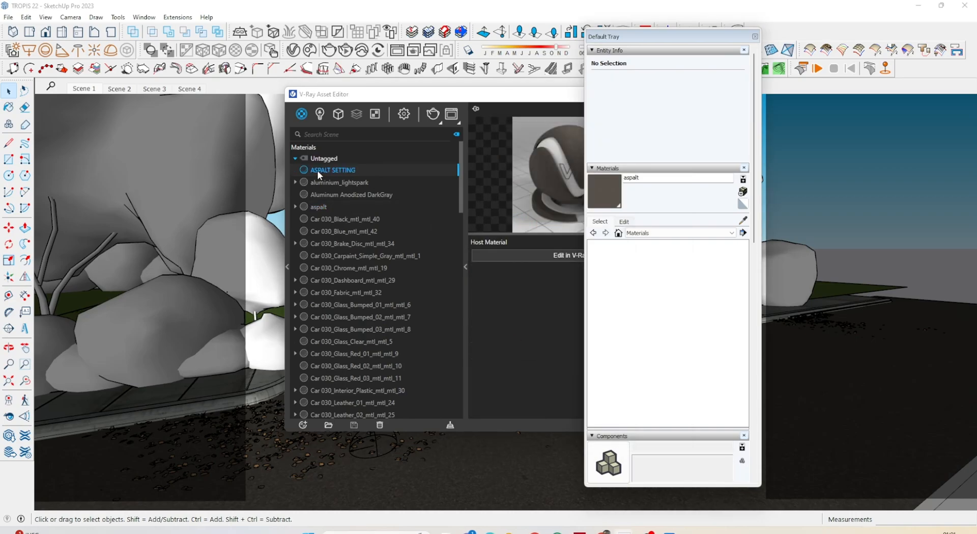
Sample the road's material again and show the existing aspalt entry's V-Ray parameters
drag(664, 35, 834, 56)
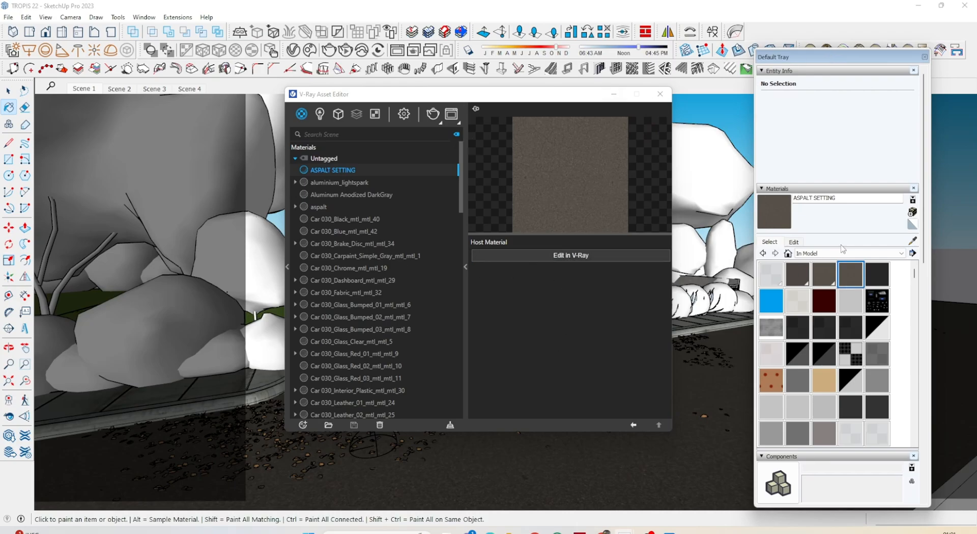
click(914, 240)
click(707, 458)
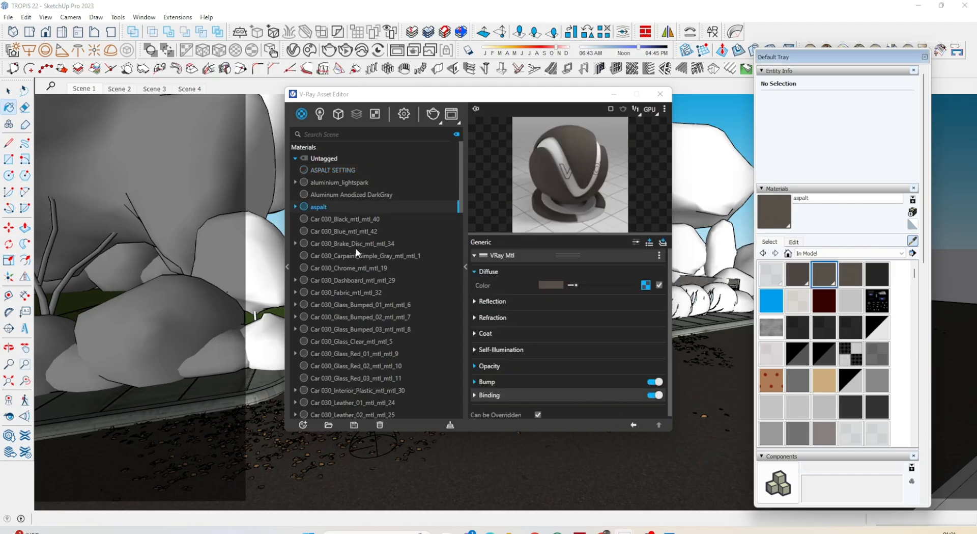
click(332, 206)
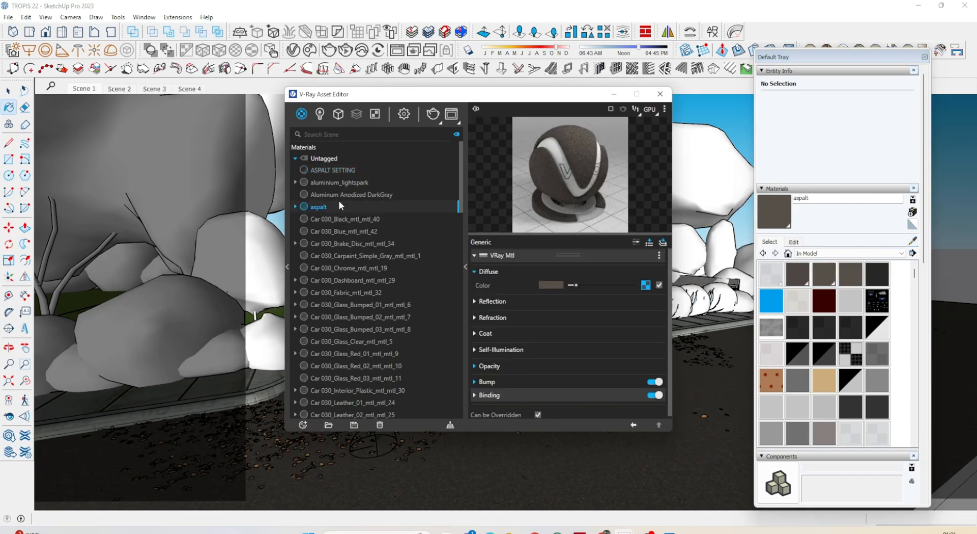
Make the ASPALT SETTING material editable in V-Ray and display the aspalt material's parameters for reference
click(354, 170)
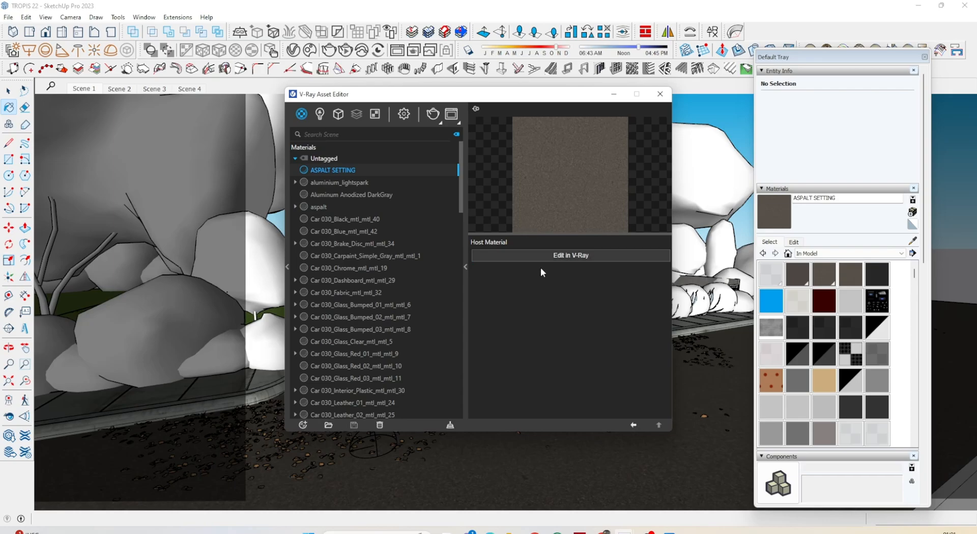
click(573, 256)
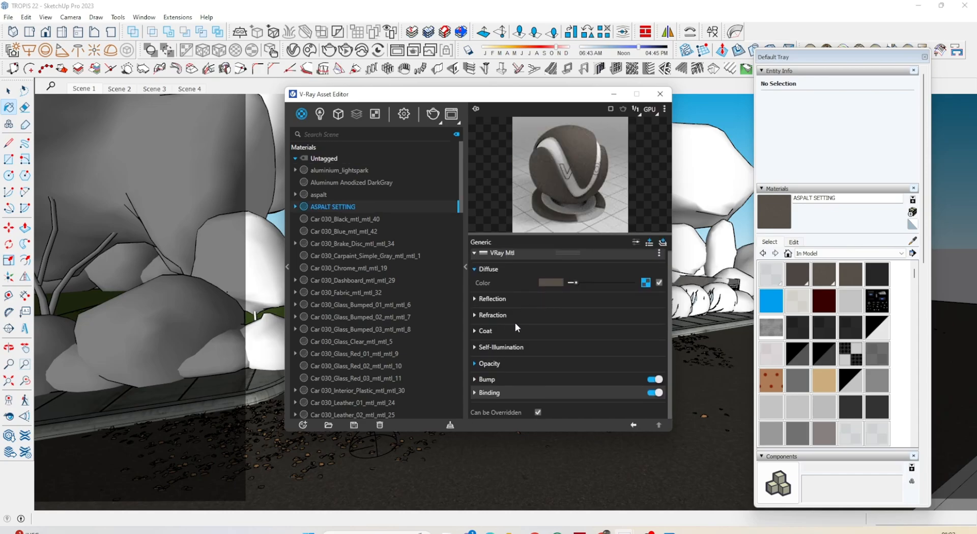
click(330, 195)
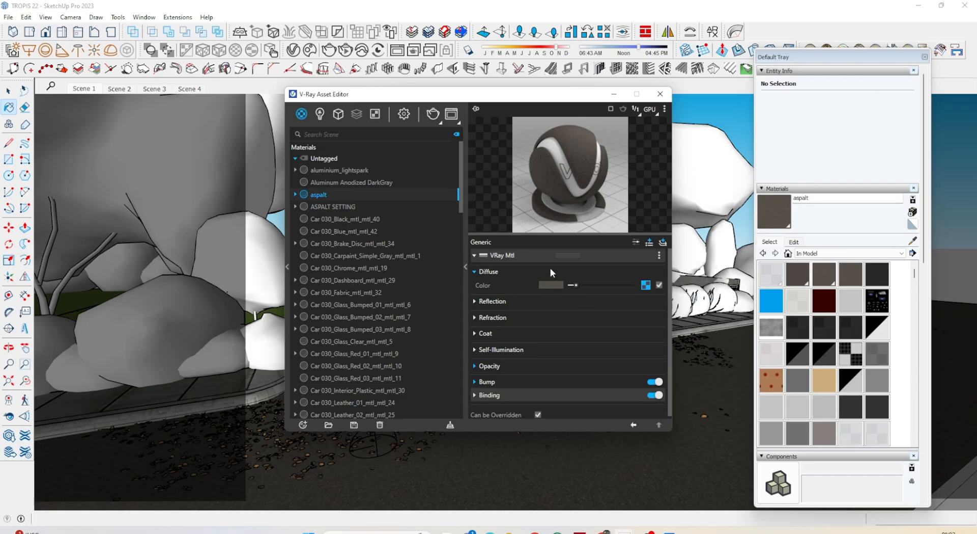
drag(563, 96, 548, 90)
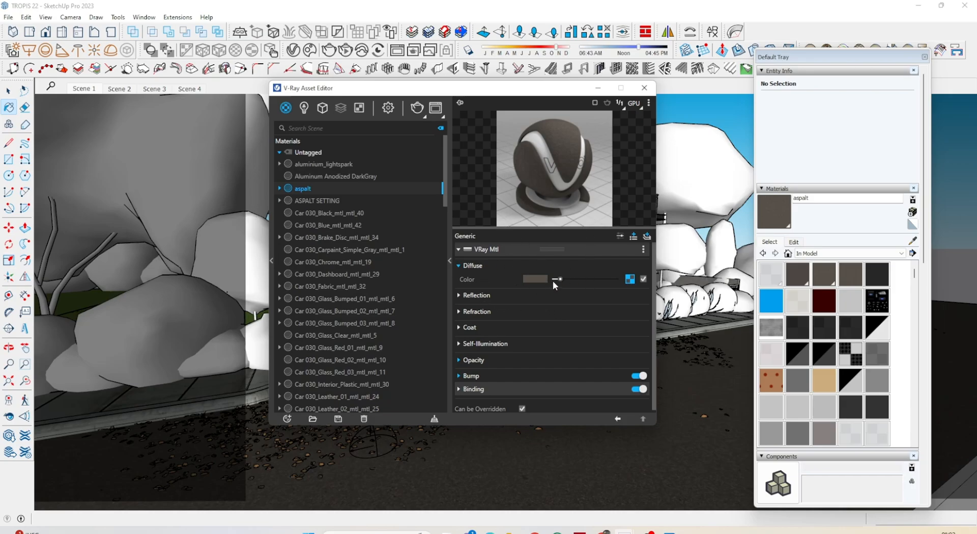
Load victadr_4K_Roughness as the bitmap for the aspalt material's Reflection Roughness and return to the material parameters
click(467, 297)
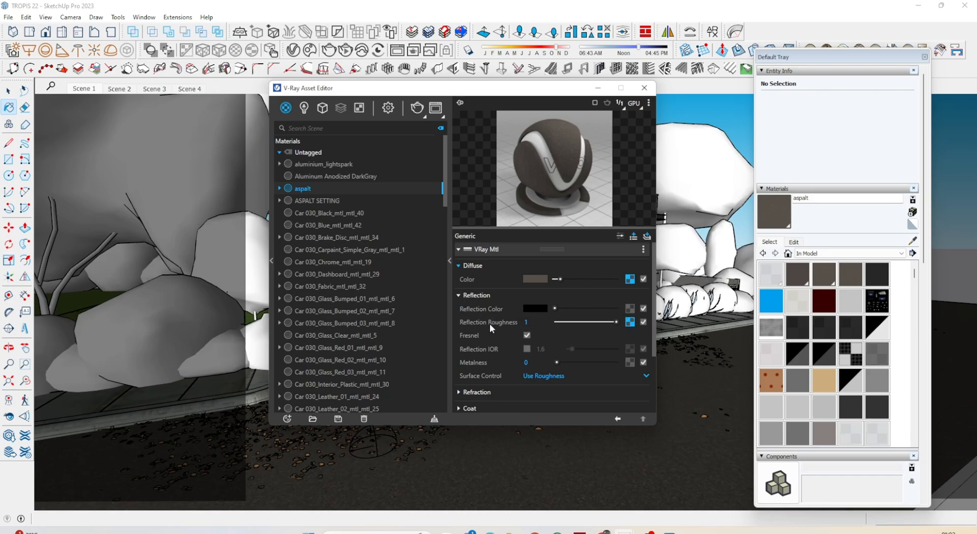
click(631, 322)
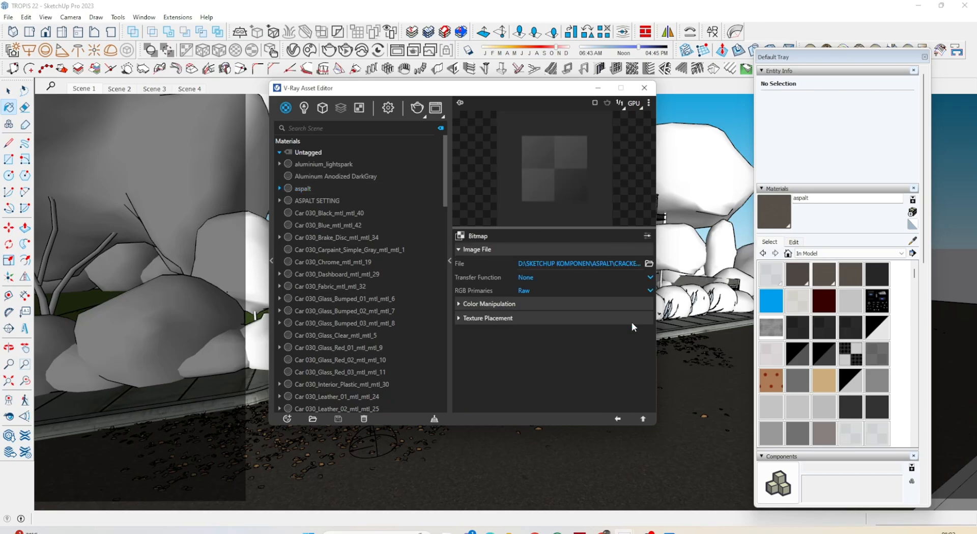
click(650, 264)
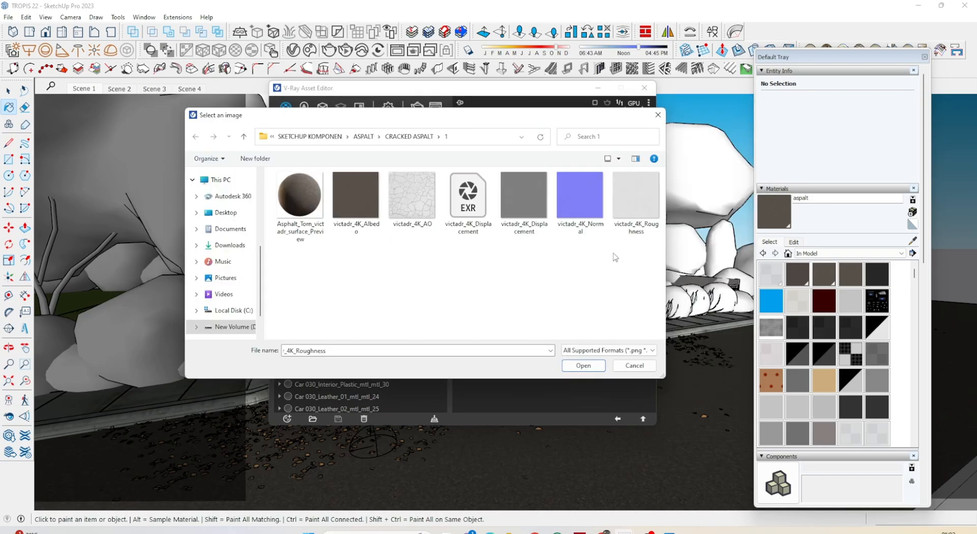
click(632, 205)
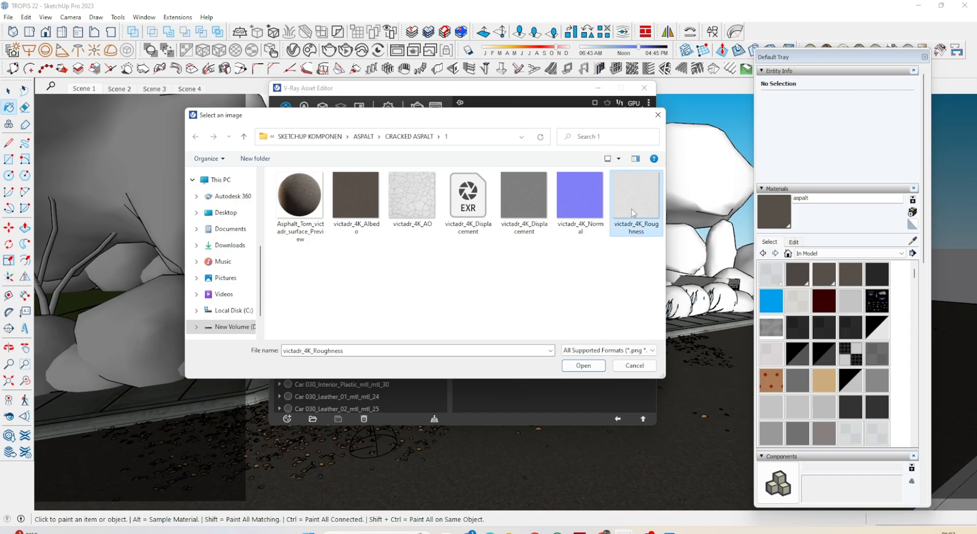
click(584, 365)
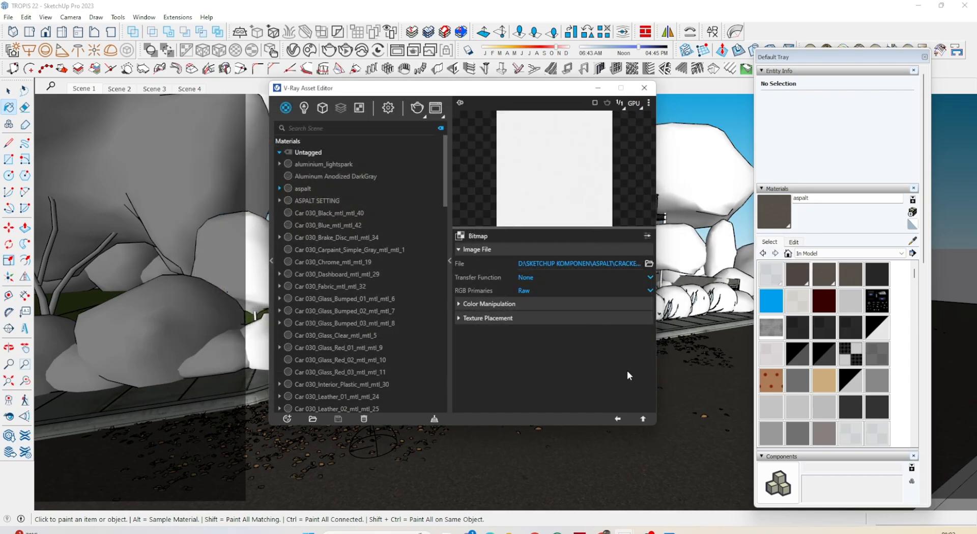
click(618, 419)
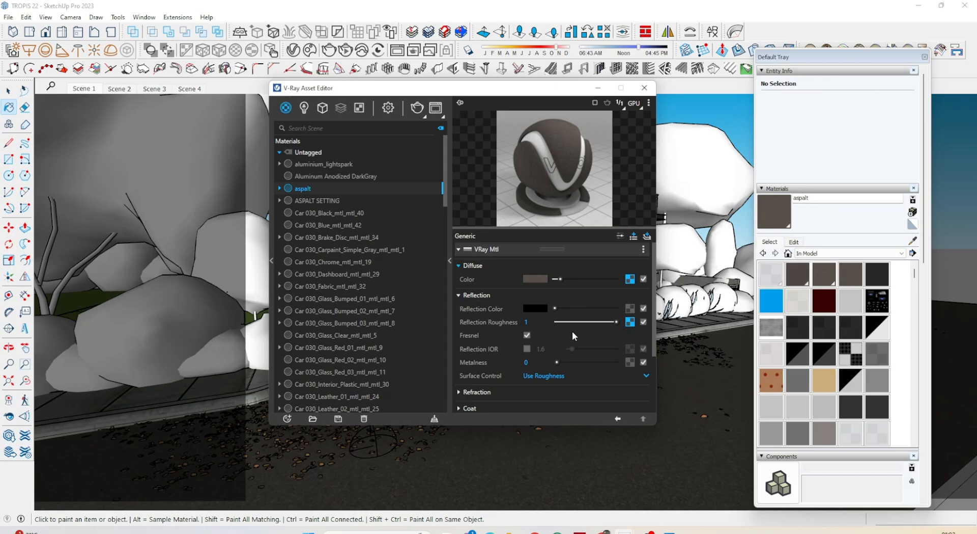
Choose Use Roughness as the surface control for the aspalt material's reflection
scroll(533, 328, down, 2)
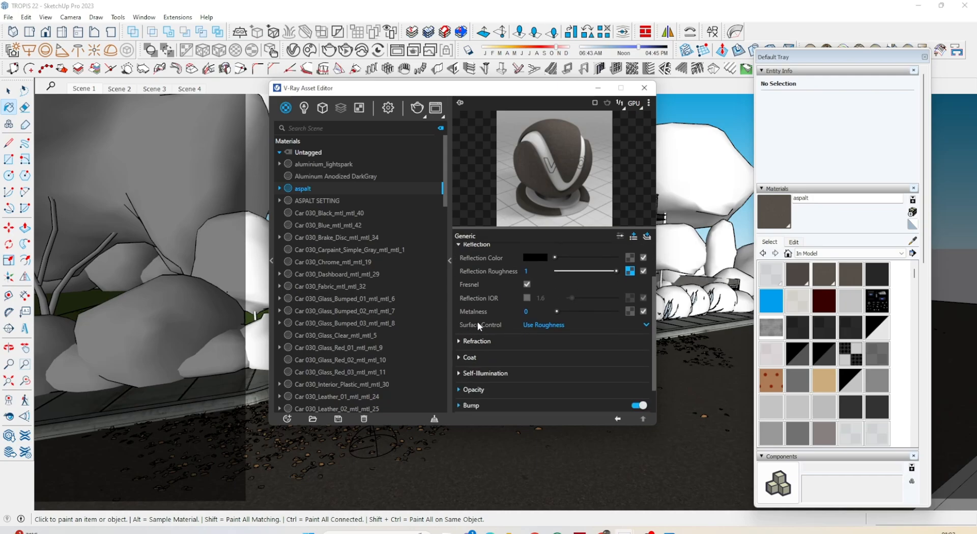
click(542, 325)
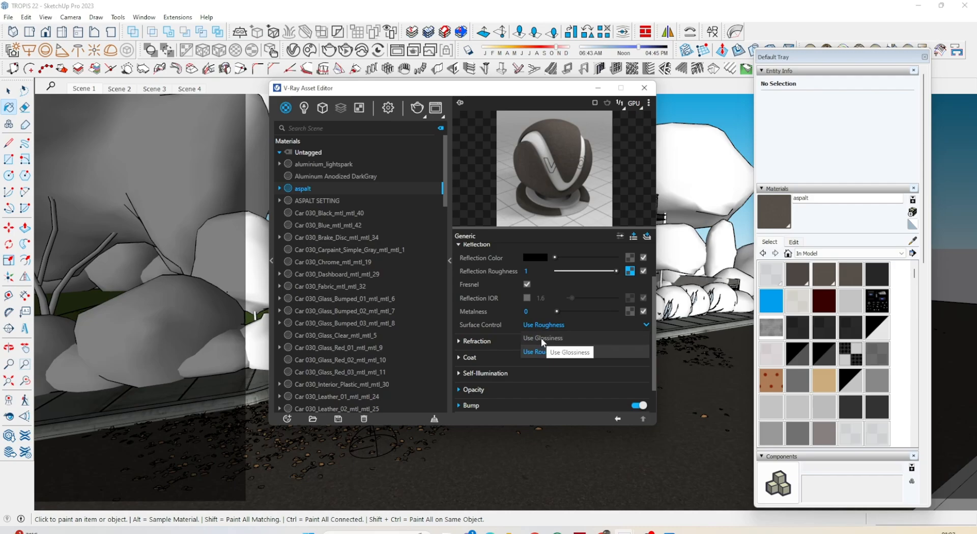
click(541, 352)
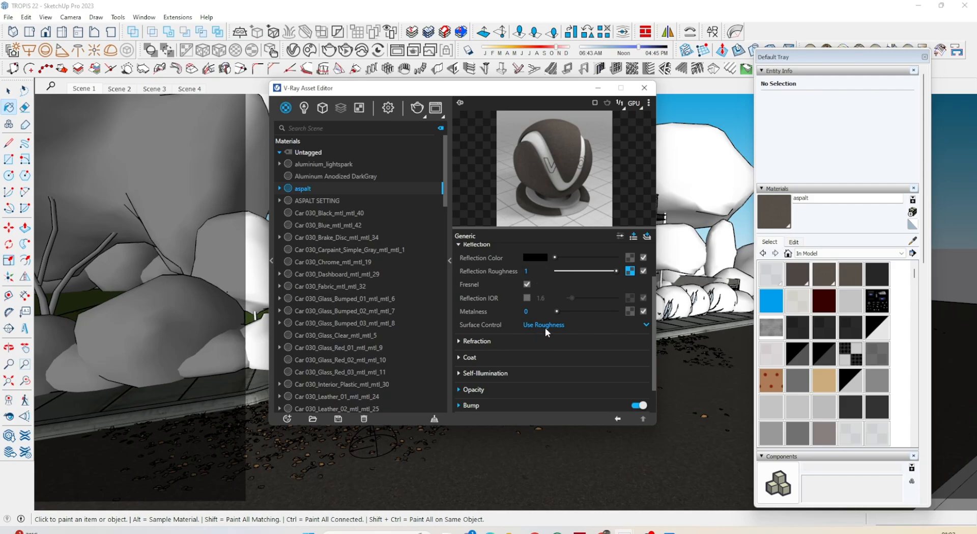
Use Bump Map mode for the aspalt material's bump and load victadr_4K_AO as its bitmap
scroll(555, 328, down, 2)
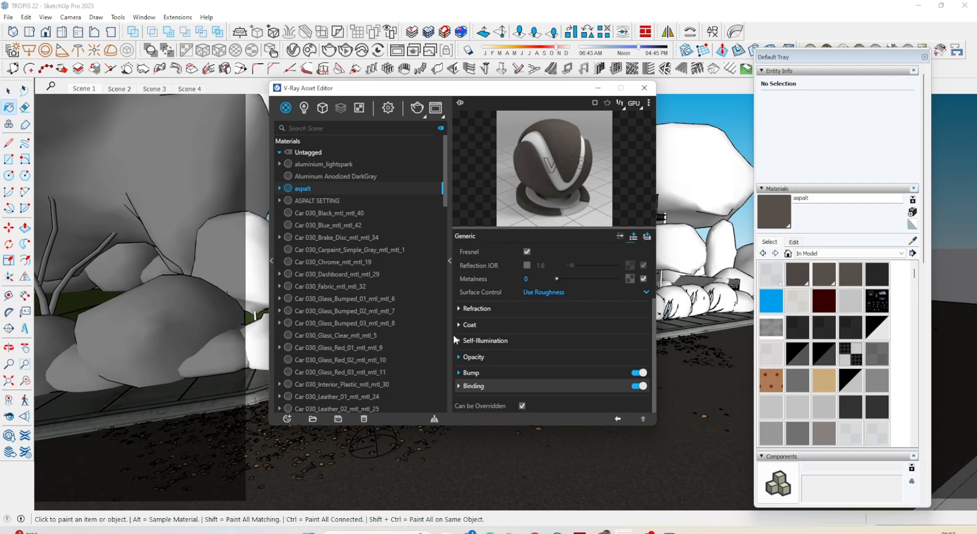
click(471, 373)
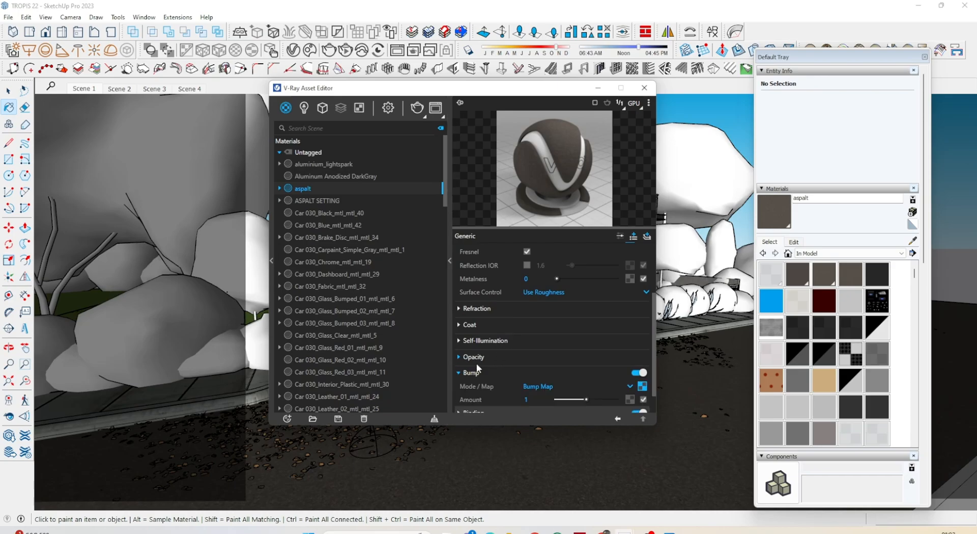
scroll(560, 357, down, 2)
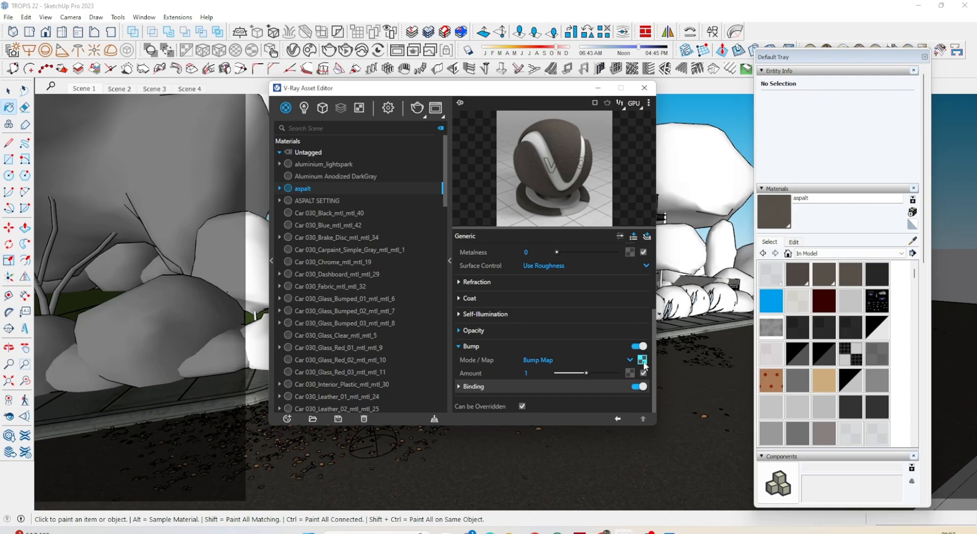
click(554, 360)
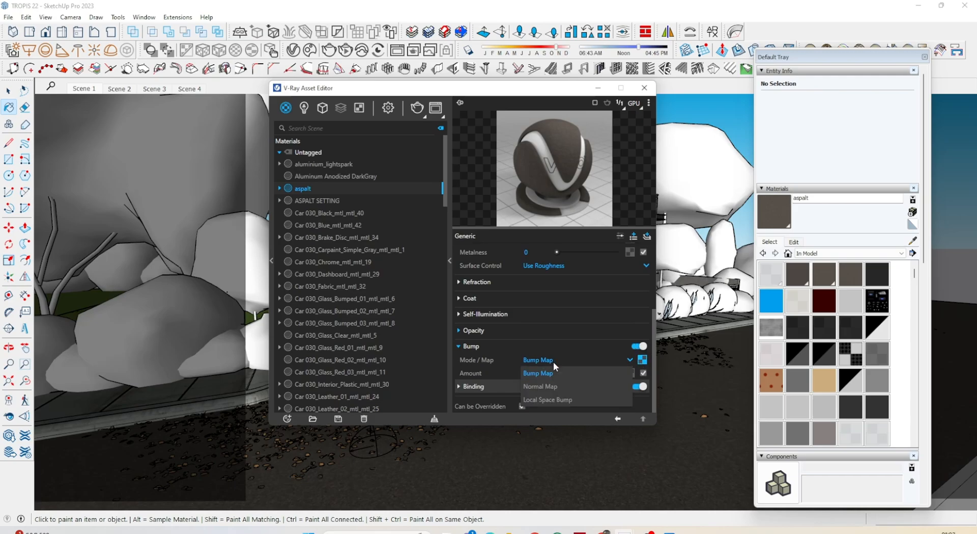
click(554, 361)
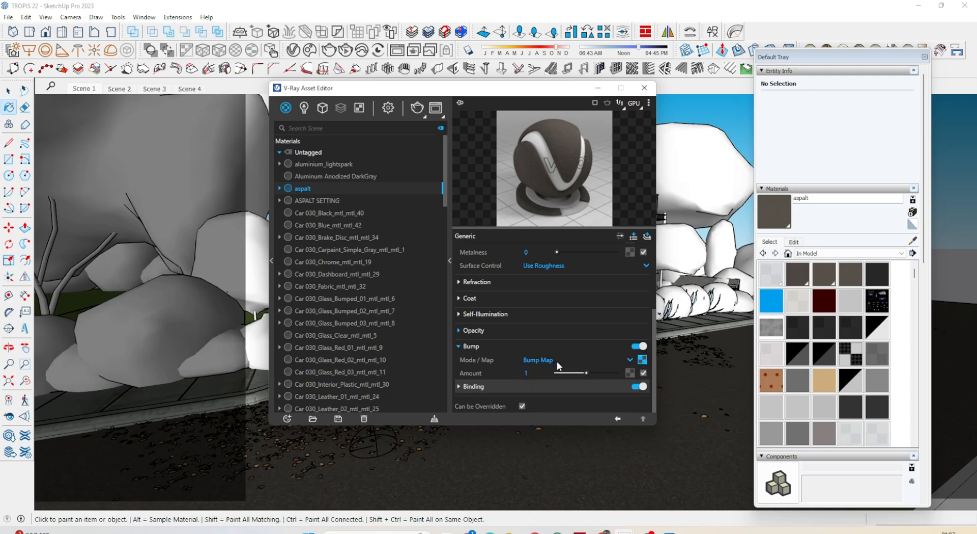
click(642, 360)
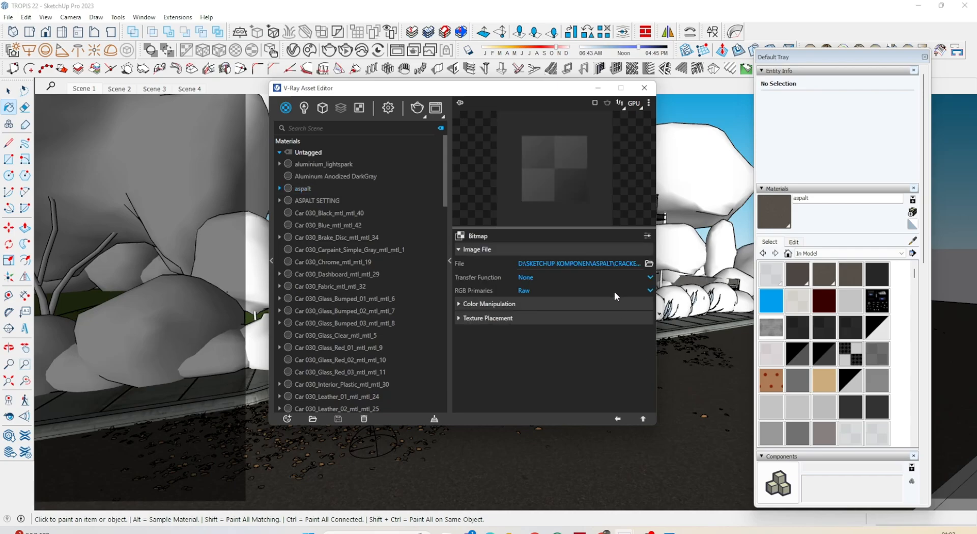
click(649, 264)
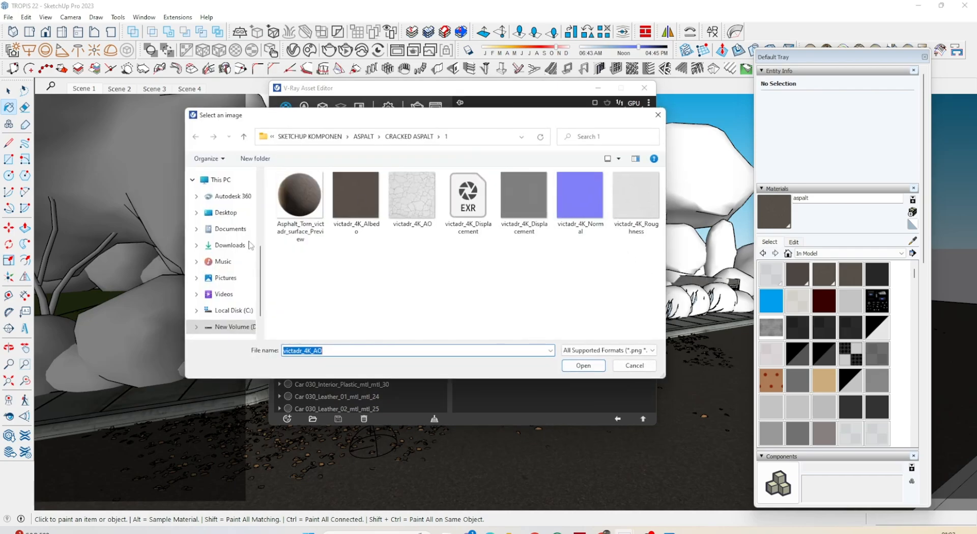
click(417, 213)
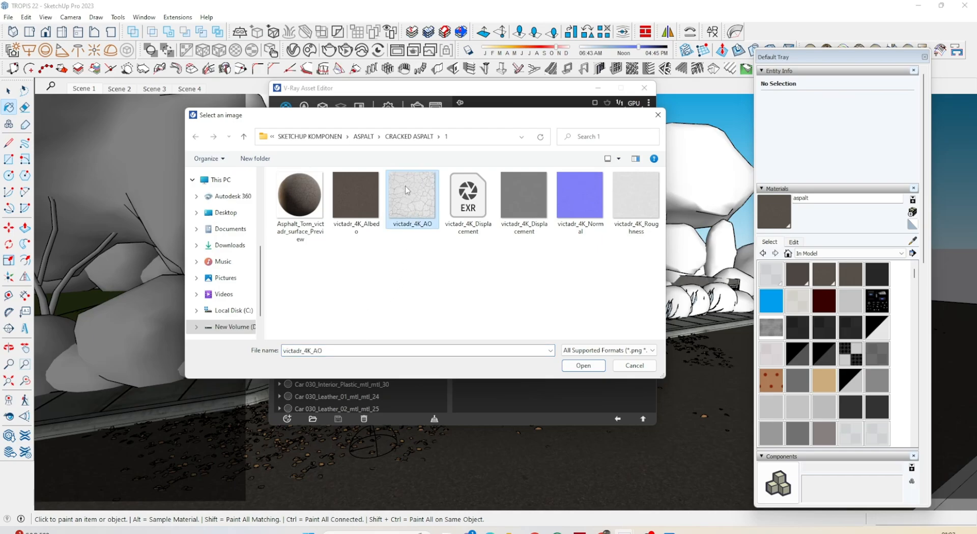
click(584, 366)
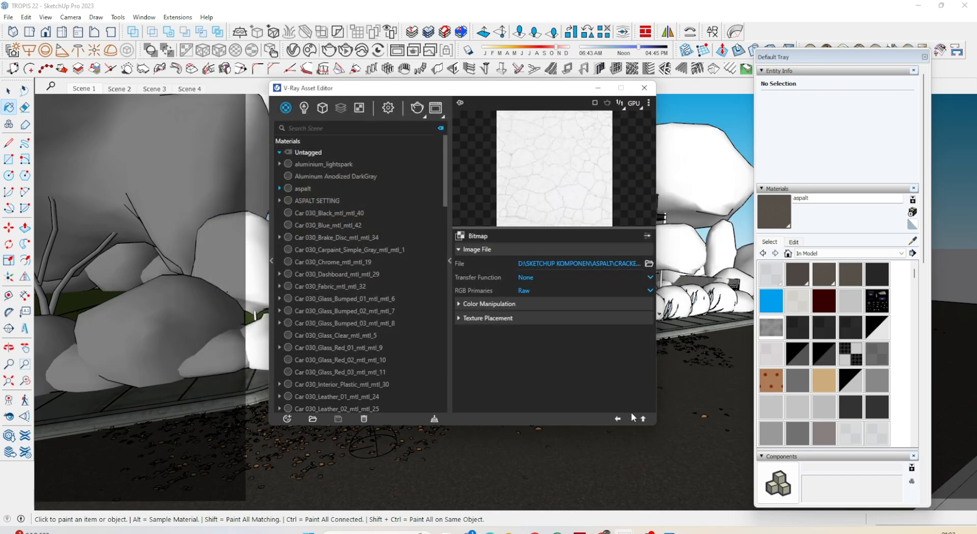
click(617, 419)
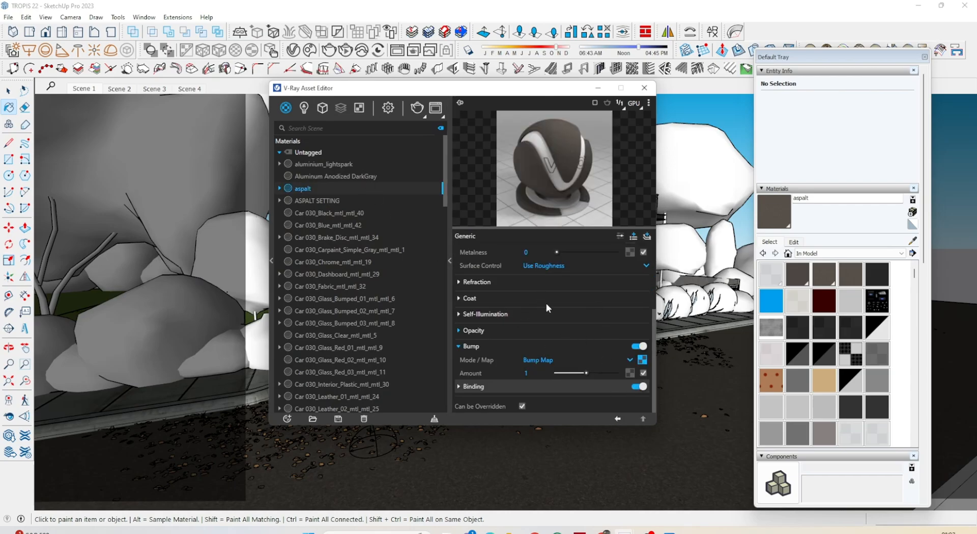
Review the aspalt material's reflection and bump parameters, and close the V-Ray Asset Editor
scroll(584, 328, up, 4)
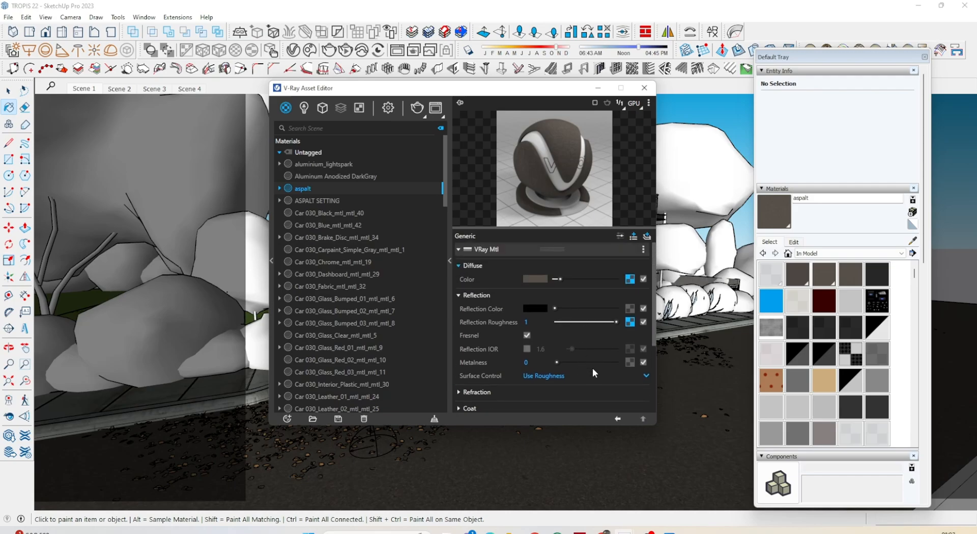
click(529, 361)
scroll(532, 337, down, 2)
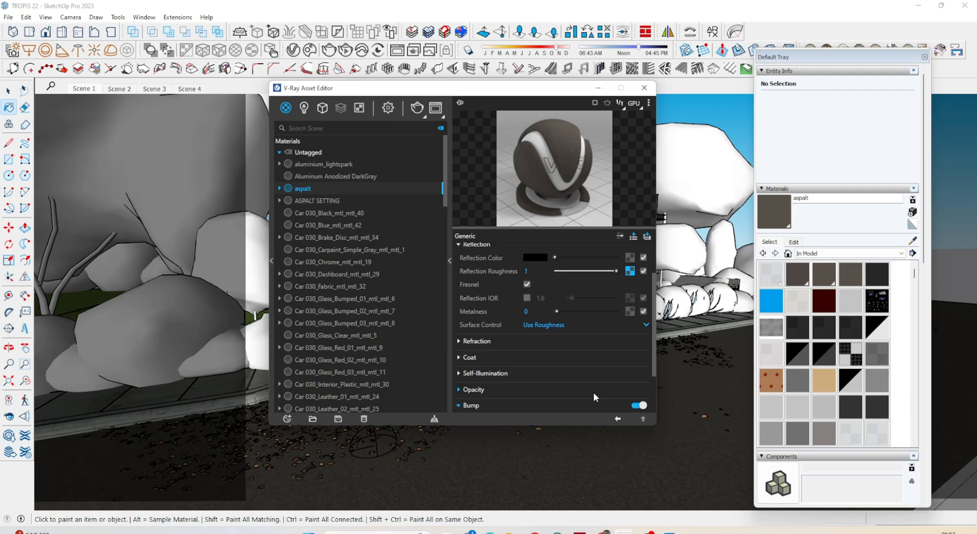
scroll(593, 392, down, 3)
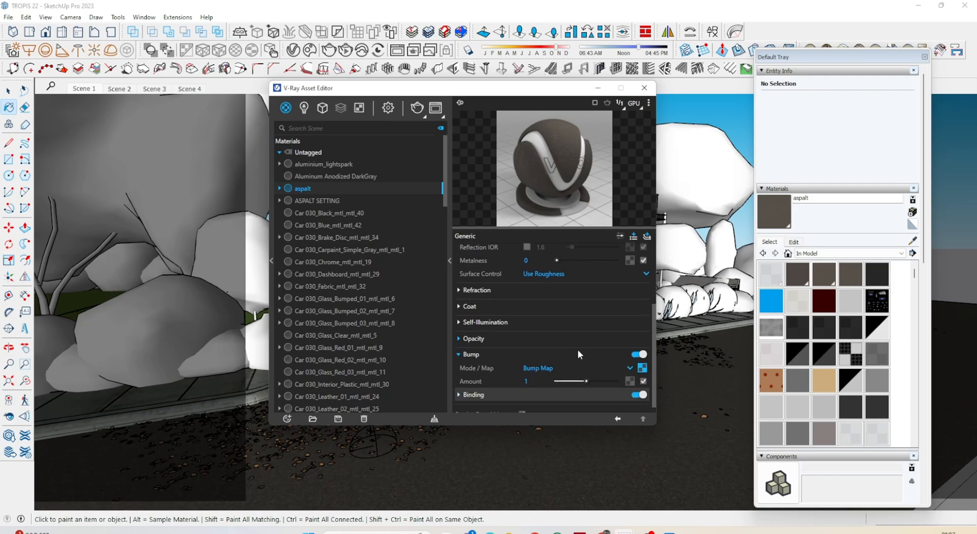
click(643, 89)
key(space)
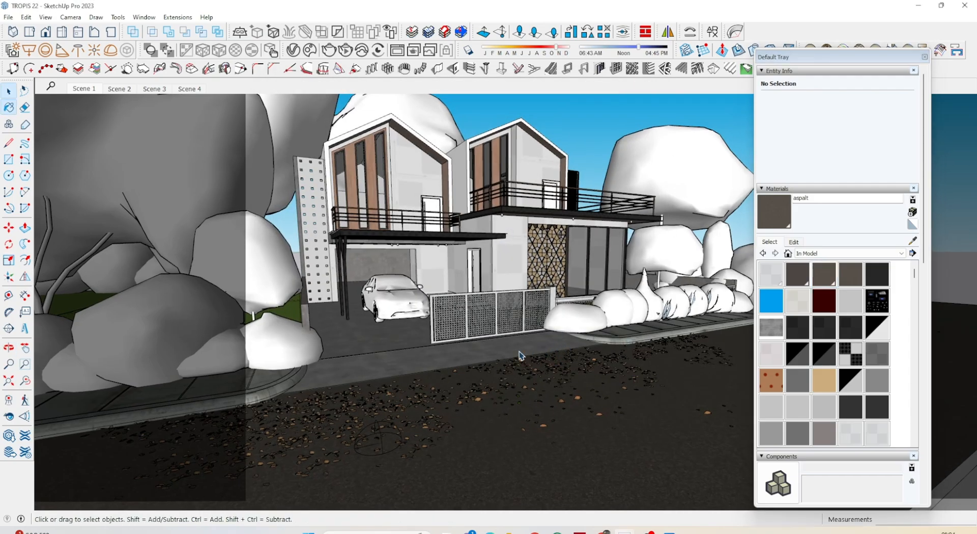
Sample the materials of the carport floor, the upper facade wall and the balcony railing to identify them
click(912, 241)
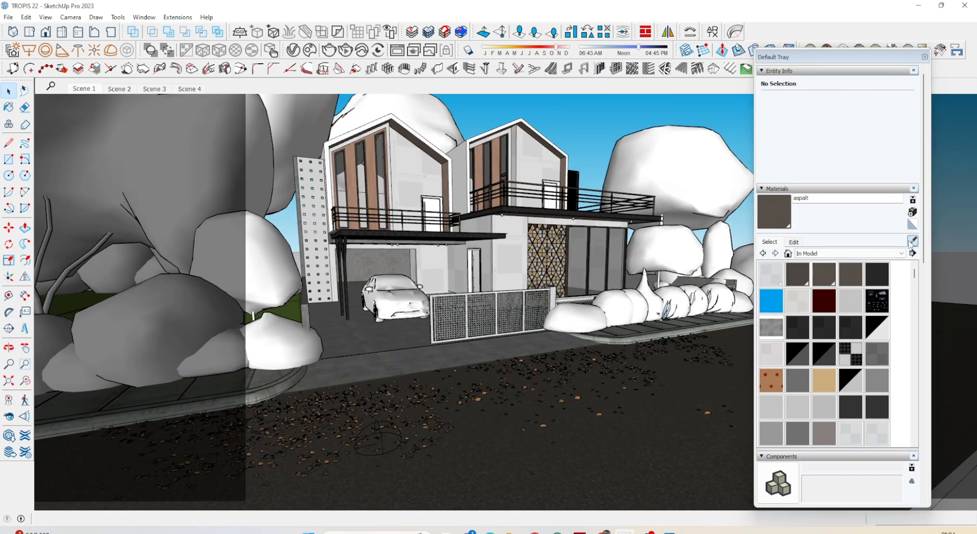
click(386, 335)
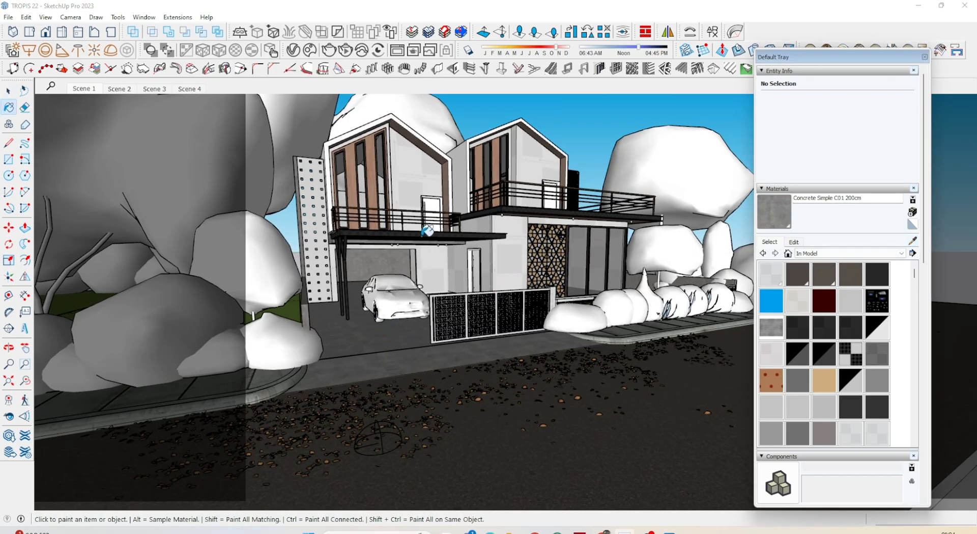
click(913, 240)
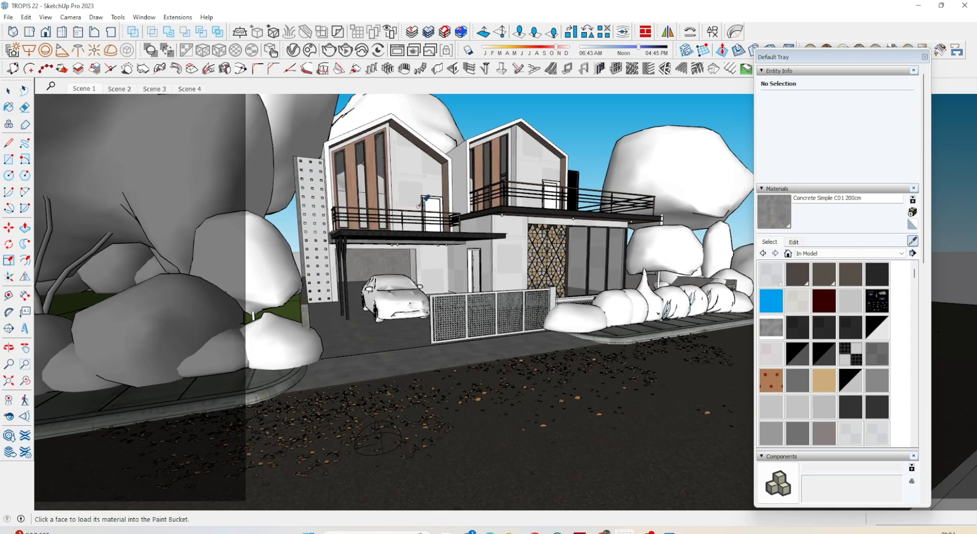
click(416, 177)
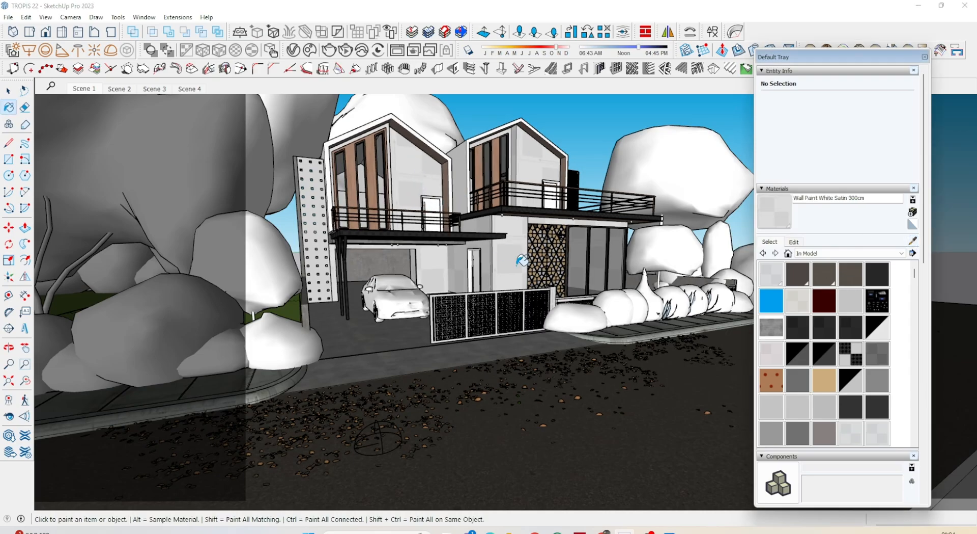
click(913, 240)
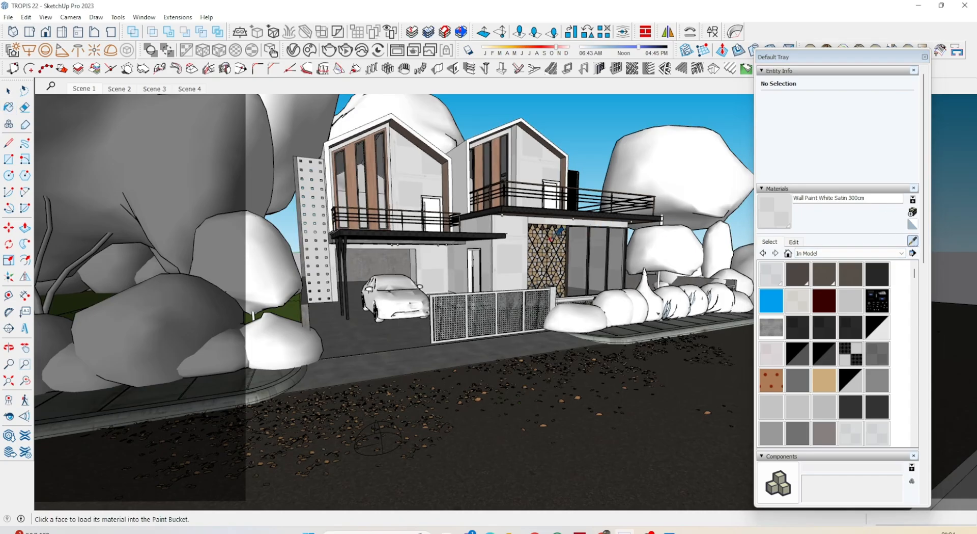
scroll(554, 232, up, 4)
scroll(571, 143, up, 3)
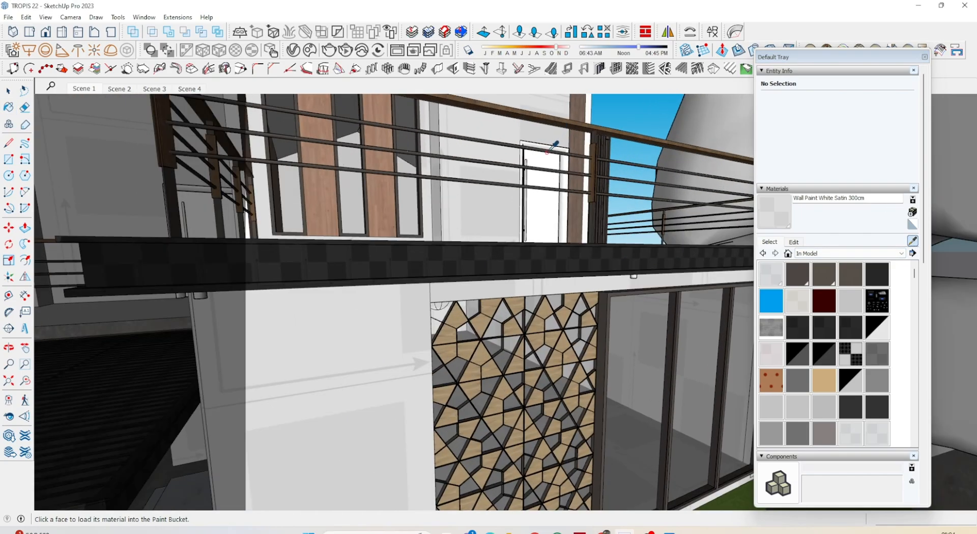
click(541, 147)
scroll(544, 144, down, 10)
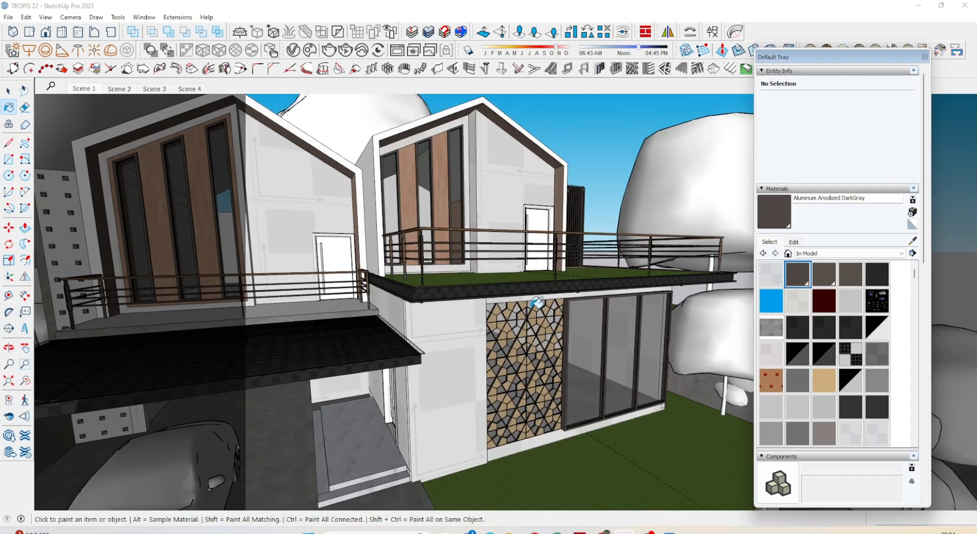
middle_drag(458, 285, 359, 301)
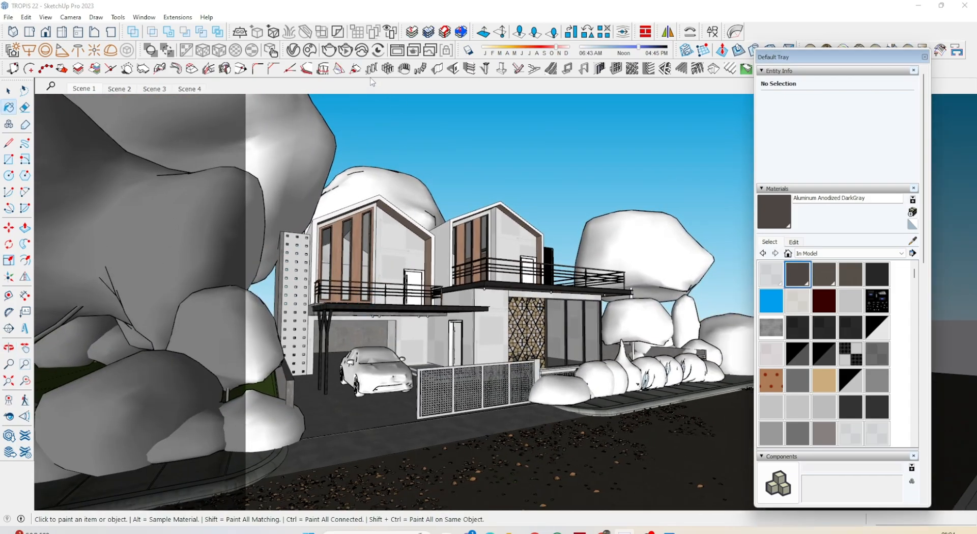
Open the Chaos Cosmos Browser, look through its assets and move its window aside to uncover the model
click(312, 51)
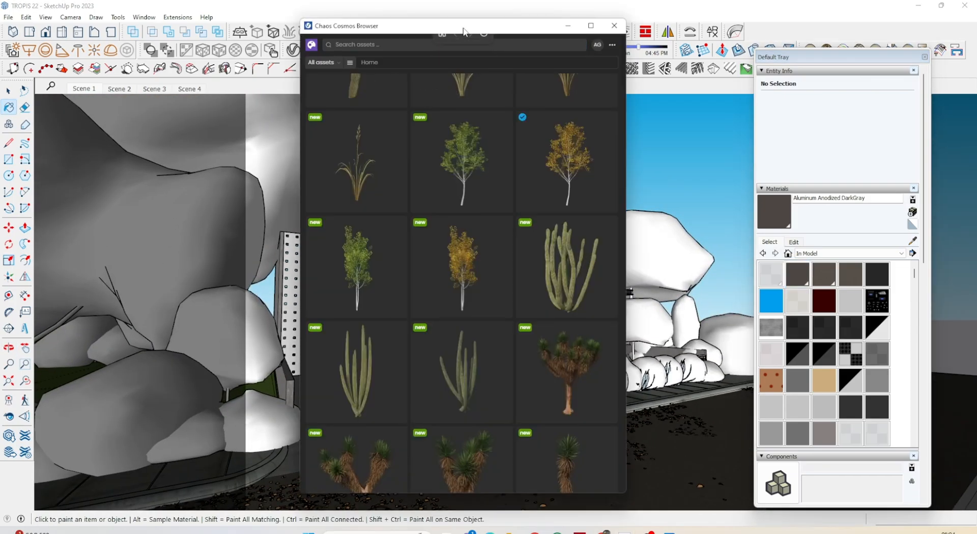
drag(475, 25, 552, 34)
scroll(524, 212, down, 3)
scroll(516, 264, down, 6)
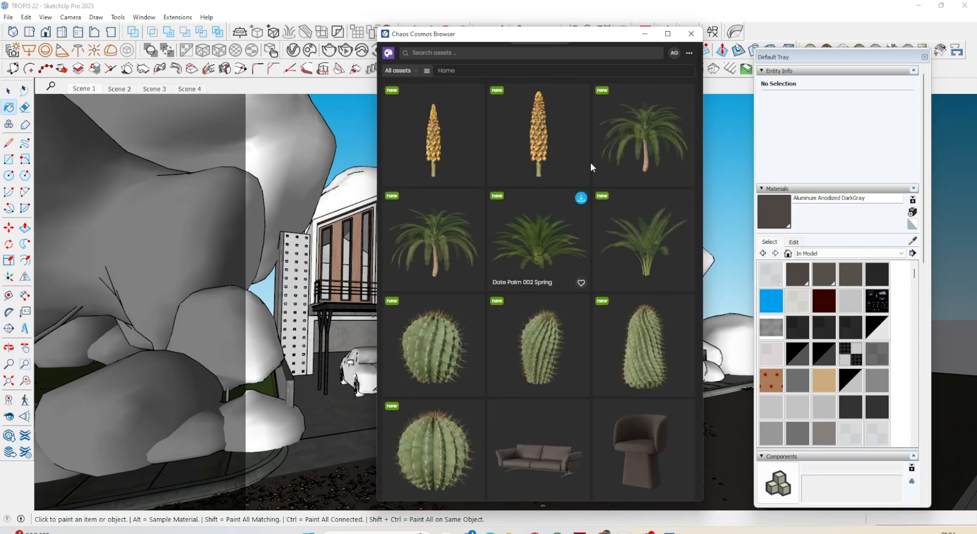
drag(556, 33, 590, 74)
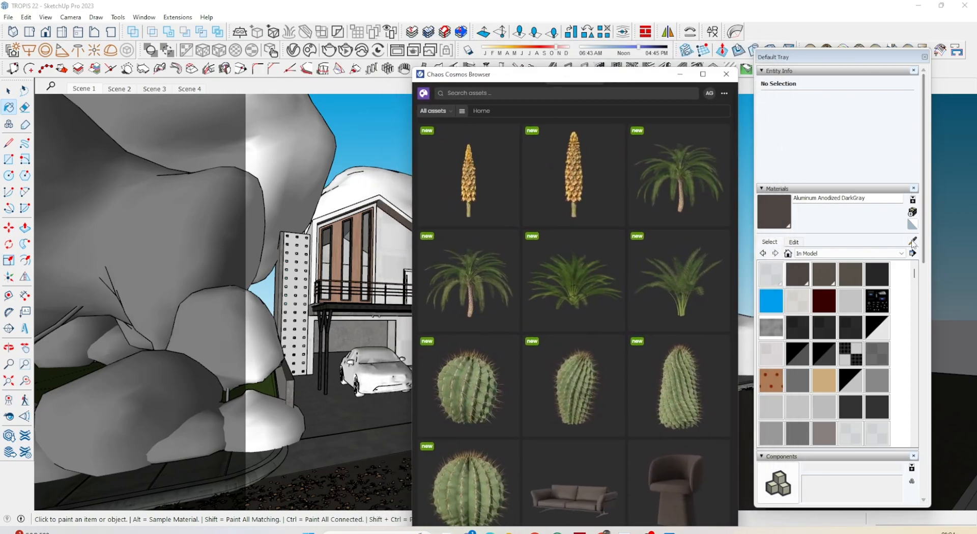
Sample the wood cladding between the upper windows to identify its material, and shift the Chaos Cosmos Browser window
click(913, 240)
scroll(366, 230, up, 6)
scroll(365, 231, up, 3)
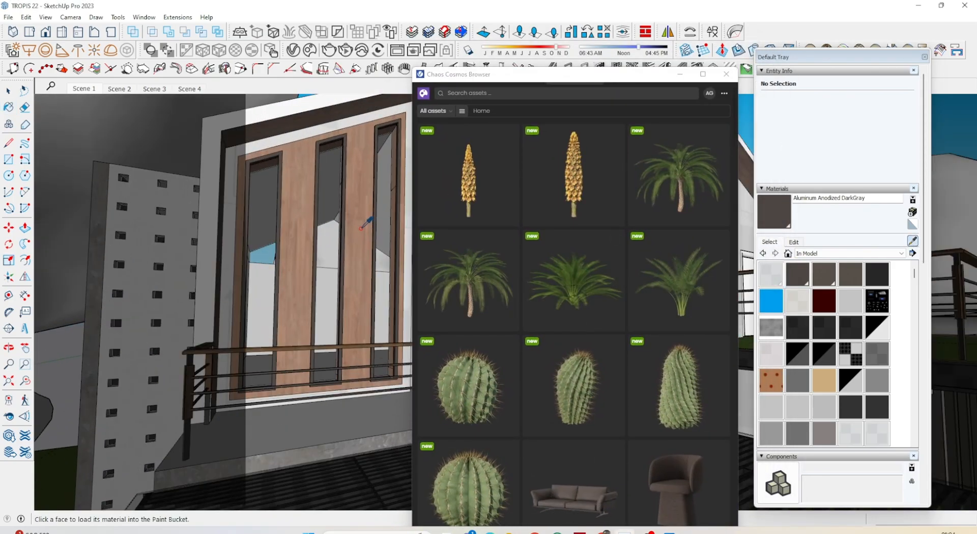
click(370, 223)
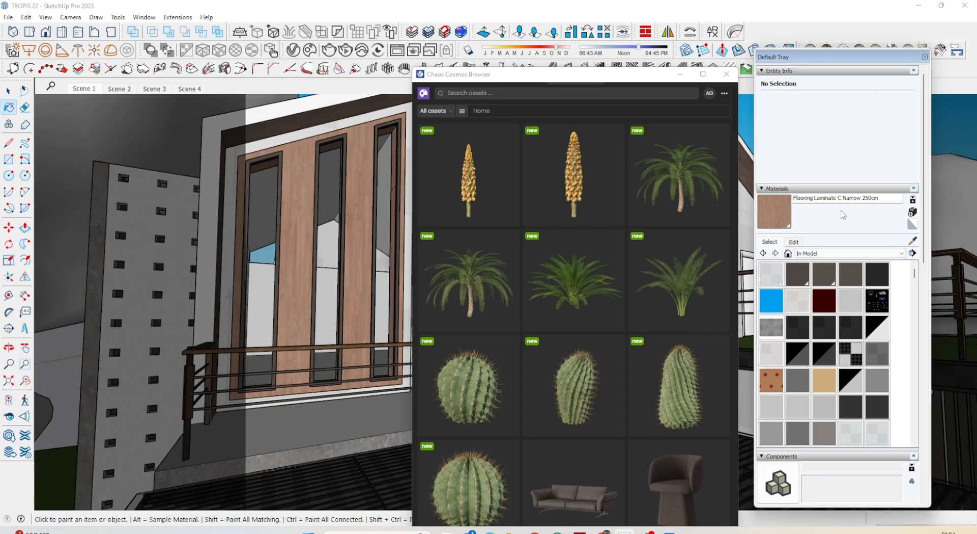
drag(561, 78, 529, 50)
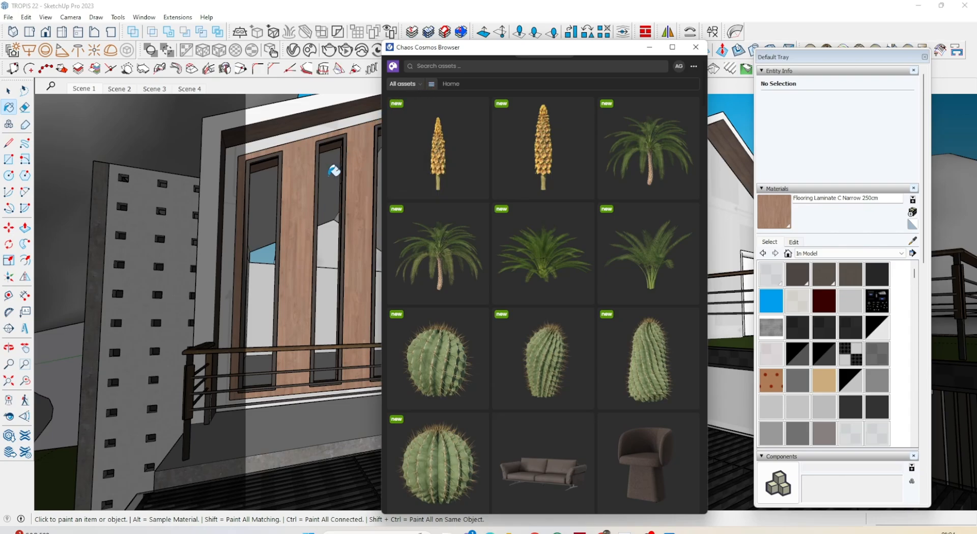
Examine the house exterior from several angles, including the facades, carport, balcony and perforated screen
scroll(289, 208, down, 5)
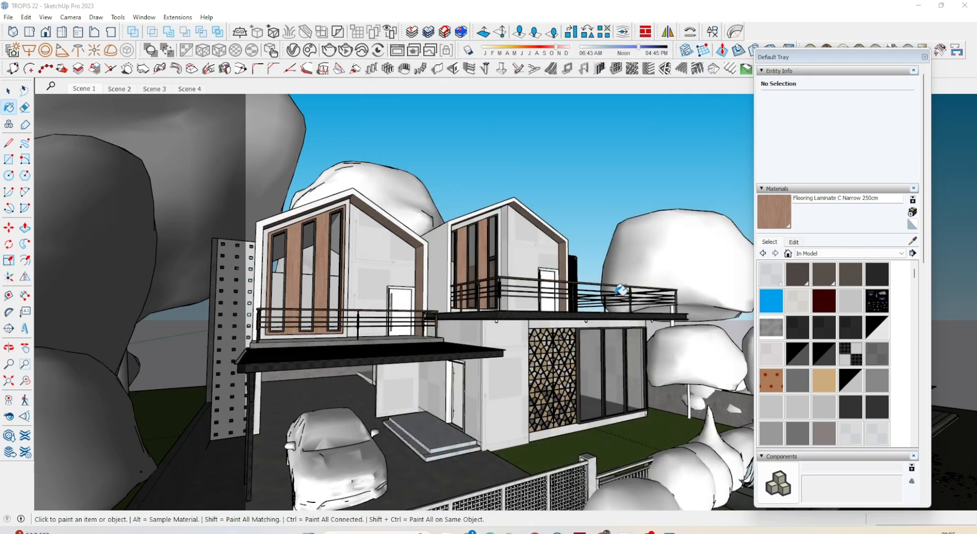
middle_drag(387, 305, 295, 306)
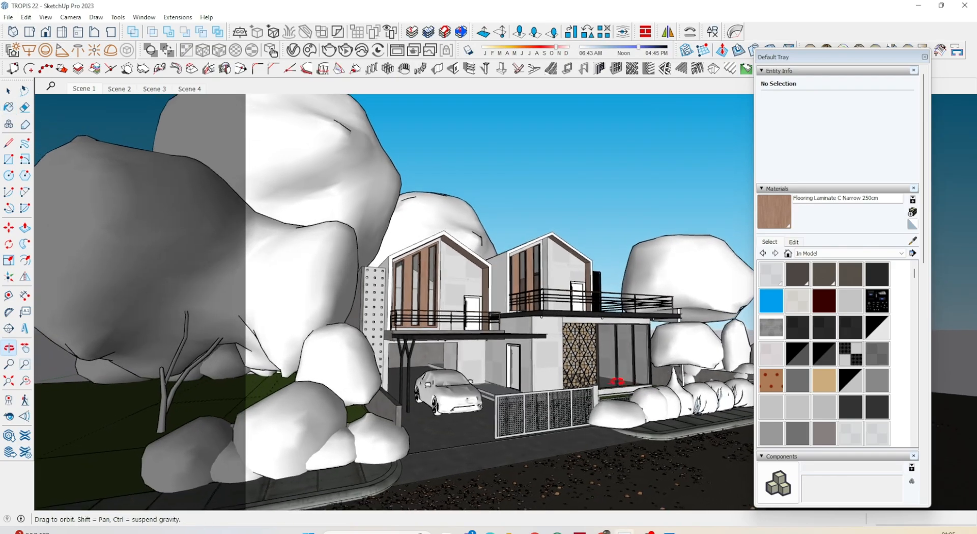
drag(617, 380, 602, 373)
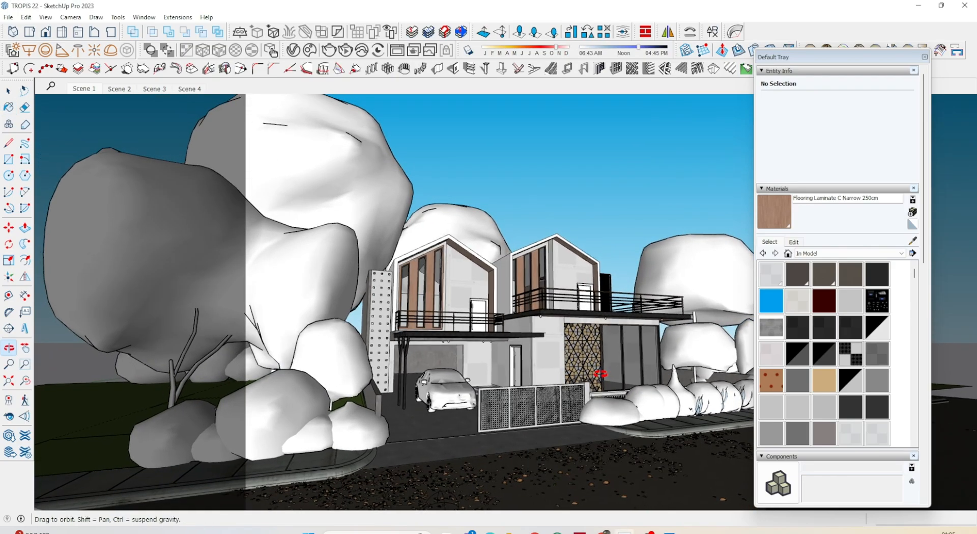
key(b)
scroll(576, 346, up, 3)
scroll(575, 346, up, 1)
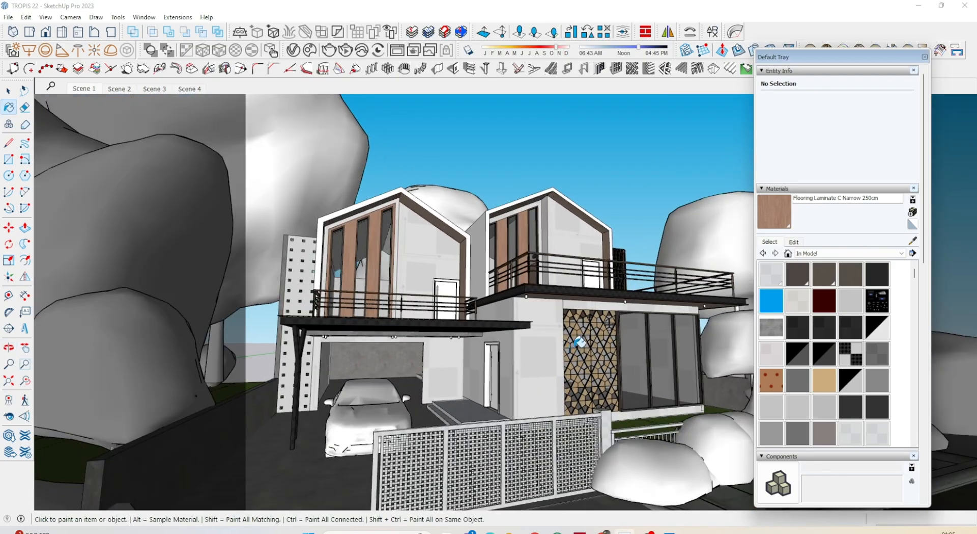
middle_drag(579, 344, 580, 389)
key(space)
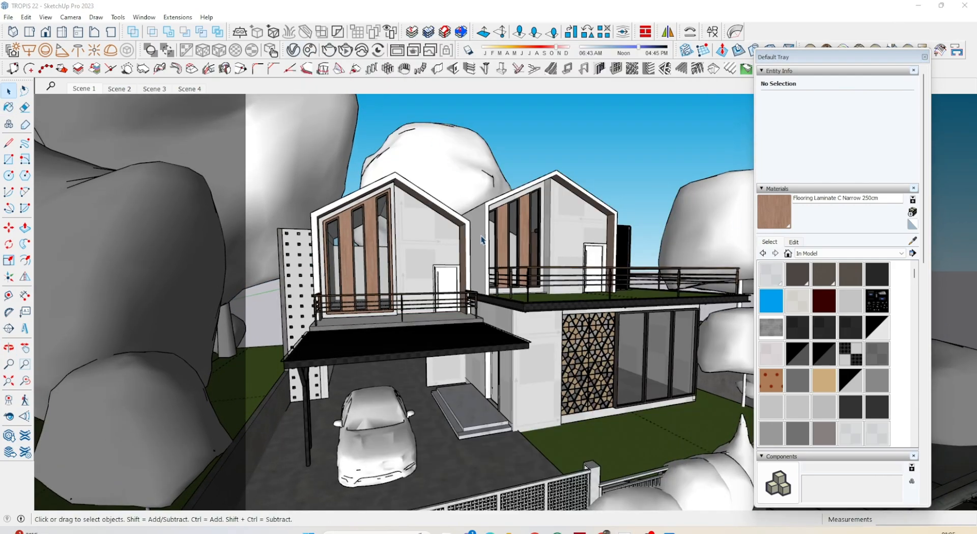
scroll(584, 316, down, 5)
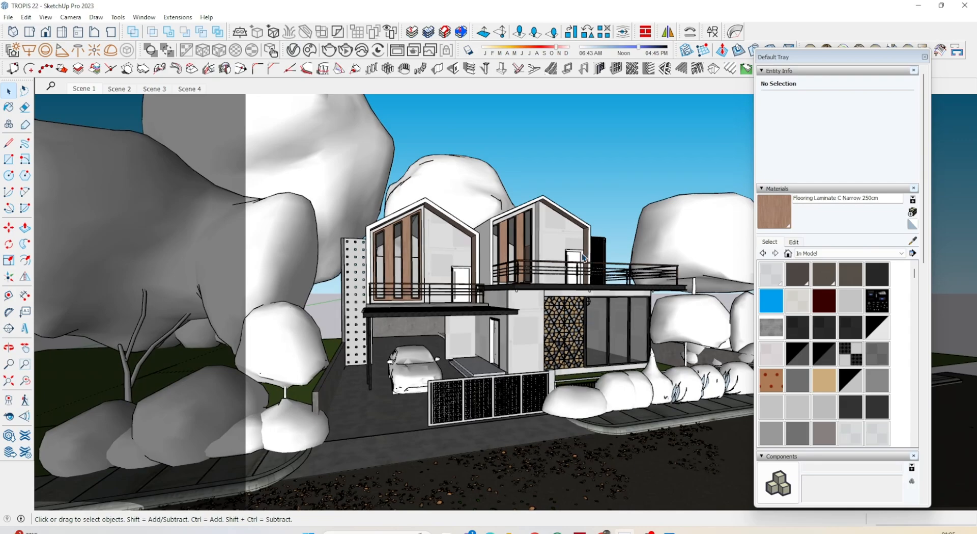
scroll(491, 266, down, 2)
middle_drag(508, 286, 503, 335)
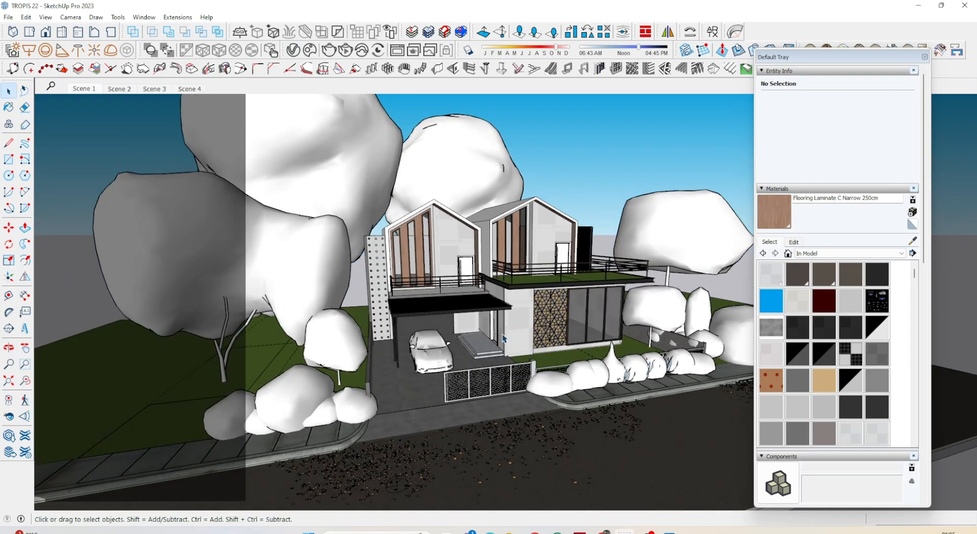
scroll(502, 288, up, 3)
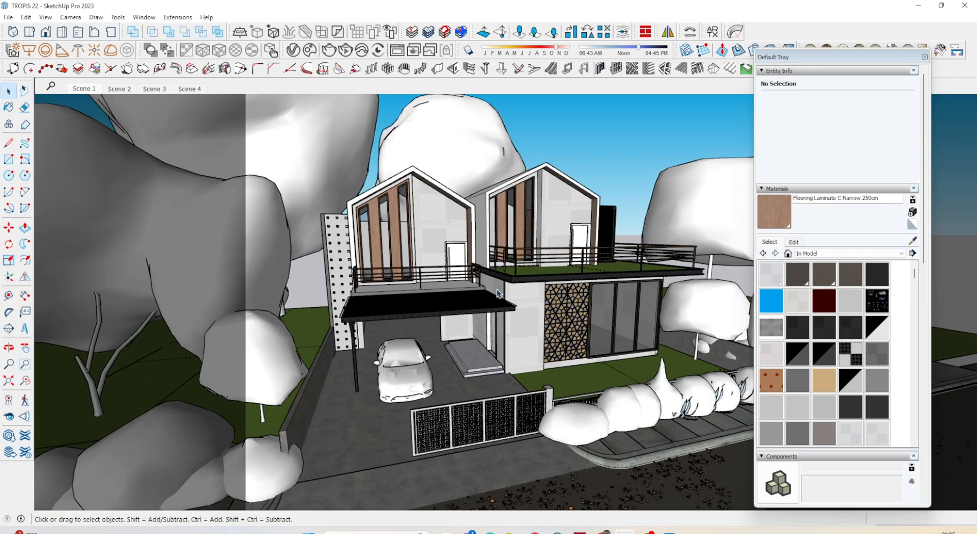
middle_drag(504, 286, 689, 458)
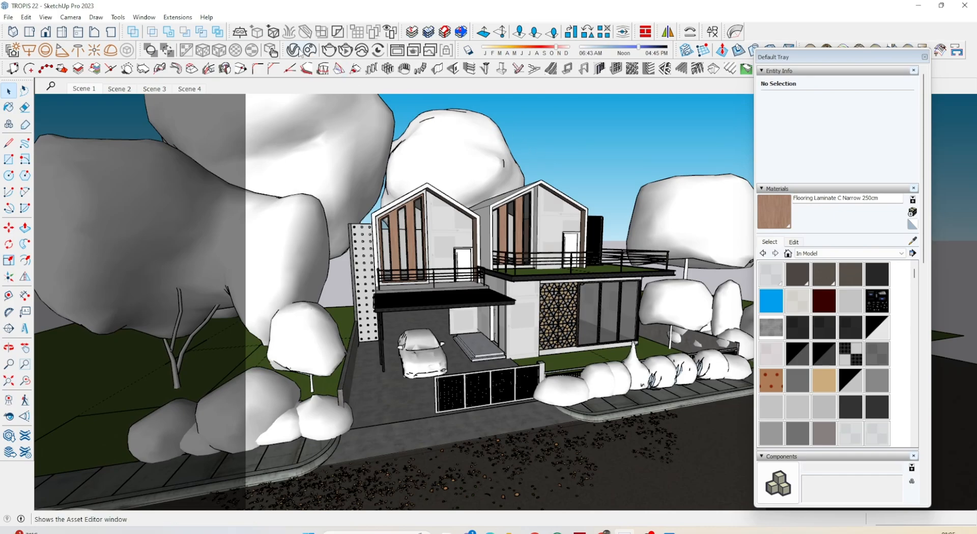
Open the V-Ray Asset Editor's lights list and inspect the settings of the Dome Light, Sphere Light and SunLight
click(300, 53)
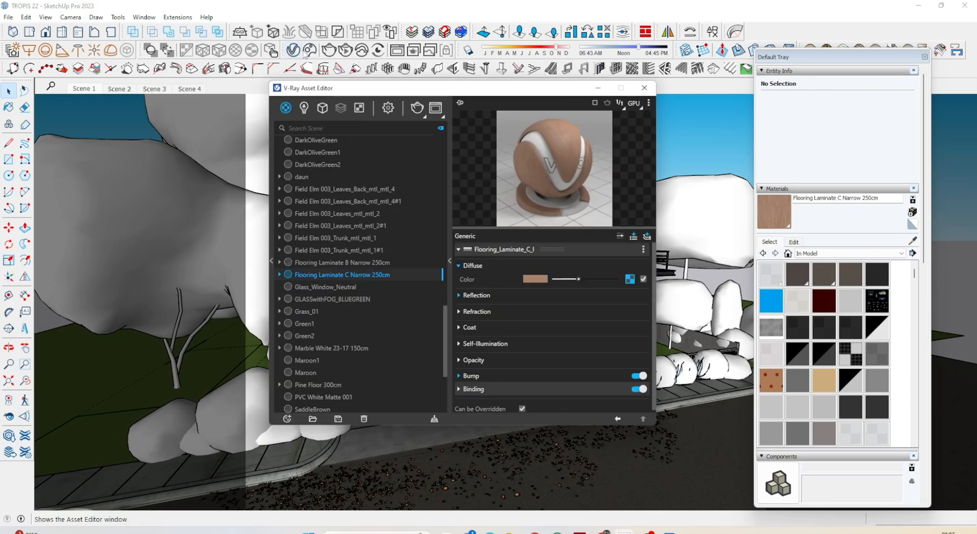
click(304, 108)
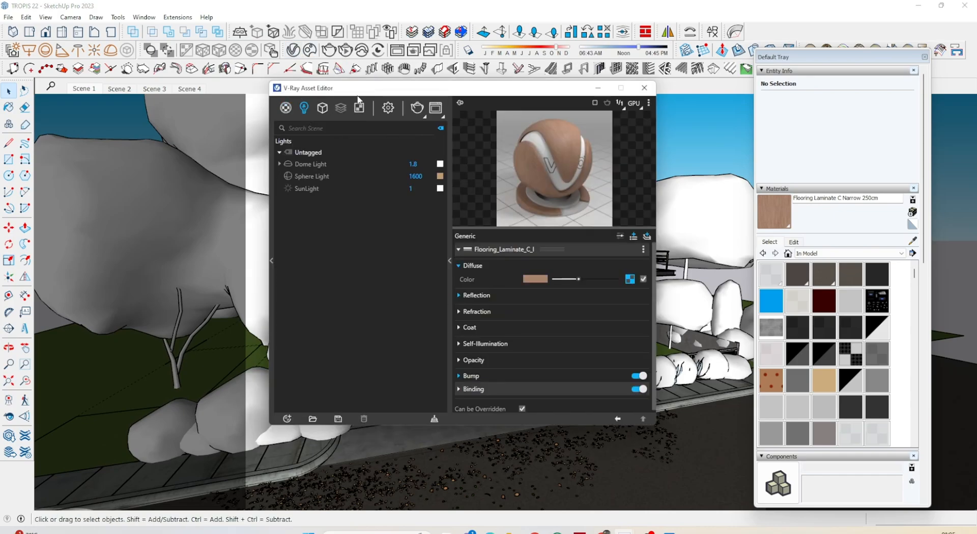
drag(358, 96, 586, 77)
click(552, 141)
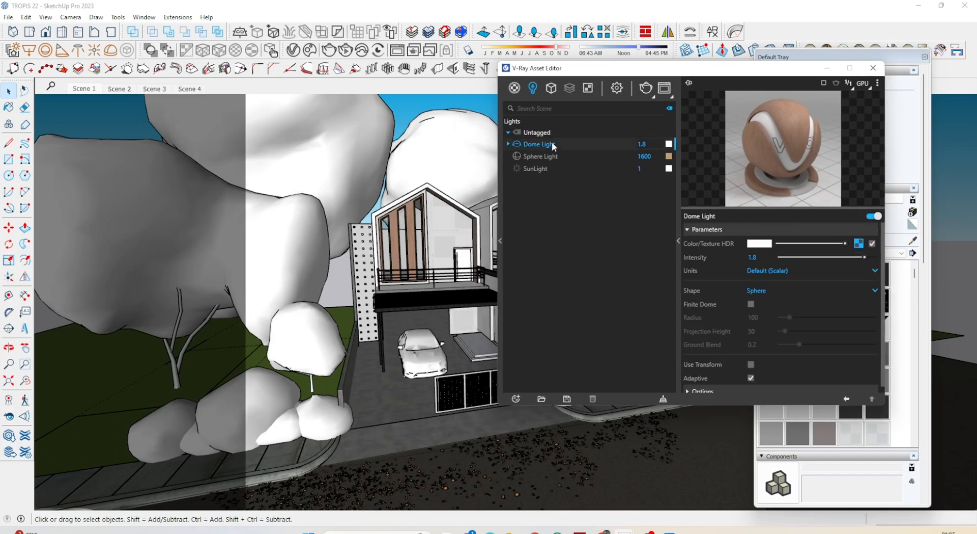
click(546, 157)
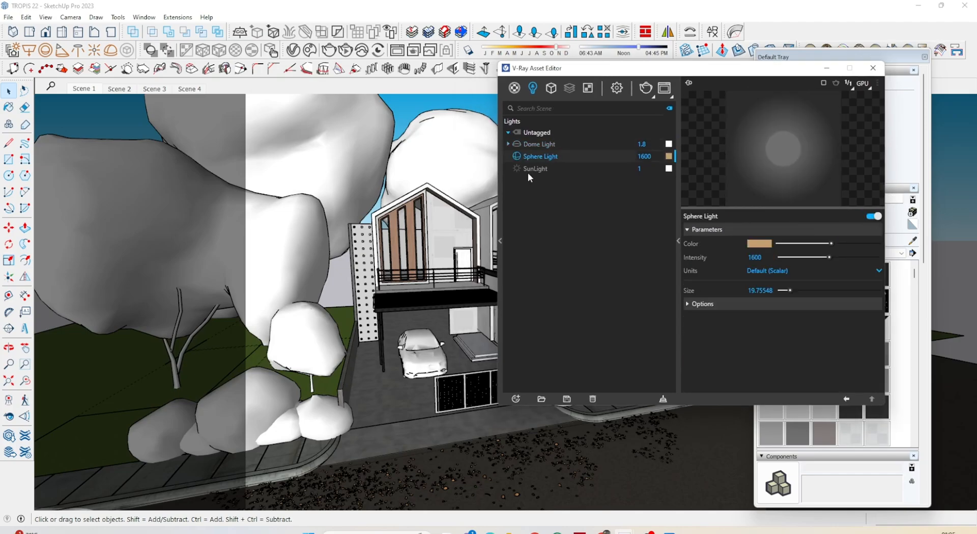
click(527, 171)
Review the Dome Light's parameters and move the Asset Editor beside the materials list
click(536, 140)
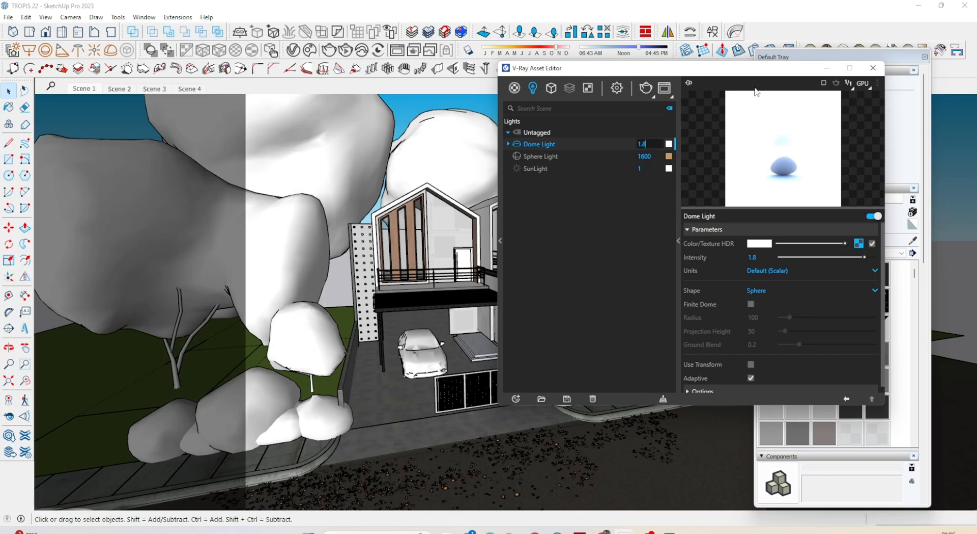
drag(754, 71, 597, 92)
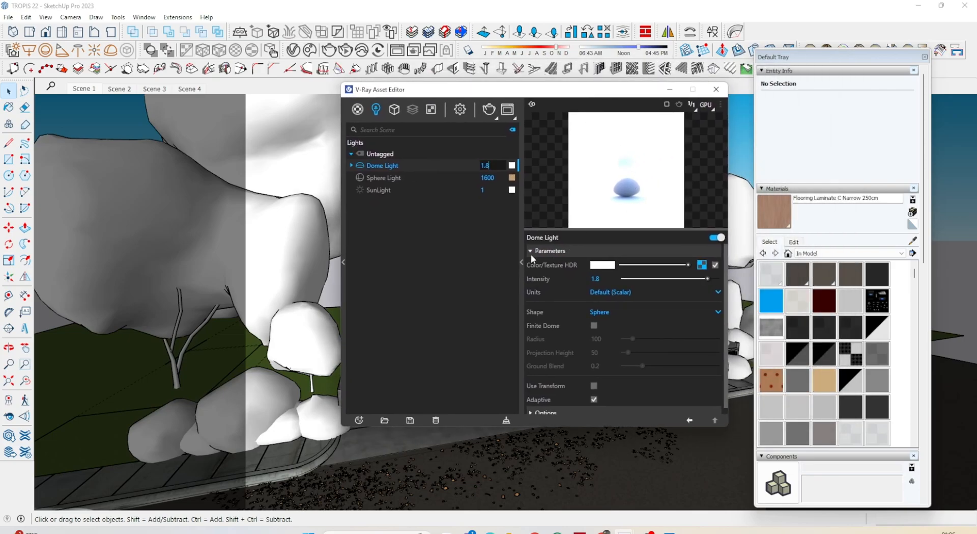
scroll(651, 321, down, 1)
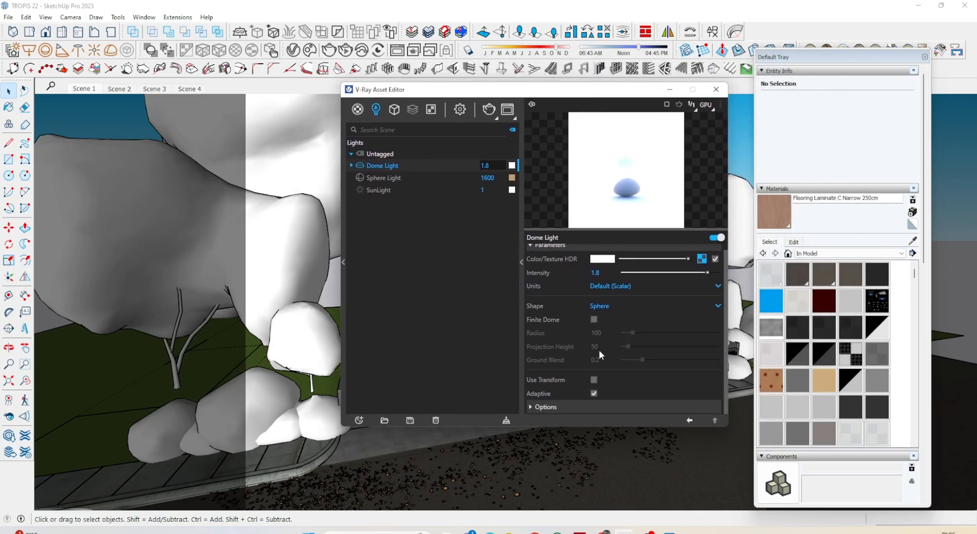
scroll(600, 352, up, 1)
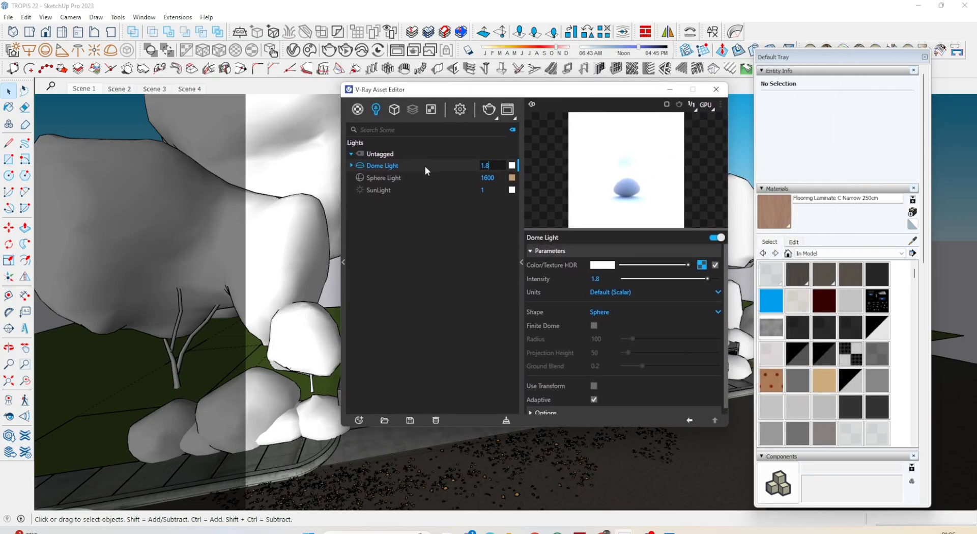
Open the Dome Light's HDR texture, look up Day_002_7k_lin_srgb (1) in Downloads, and cancel the file selection
click(702, 264)
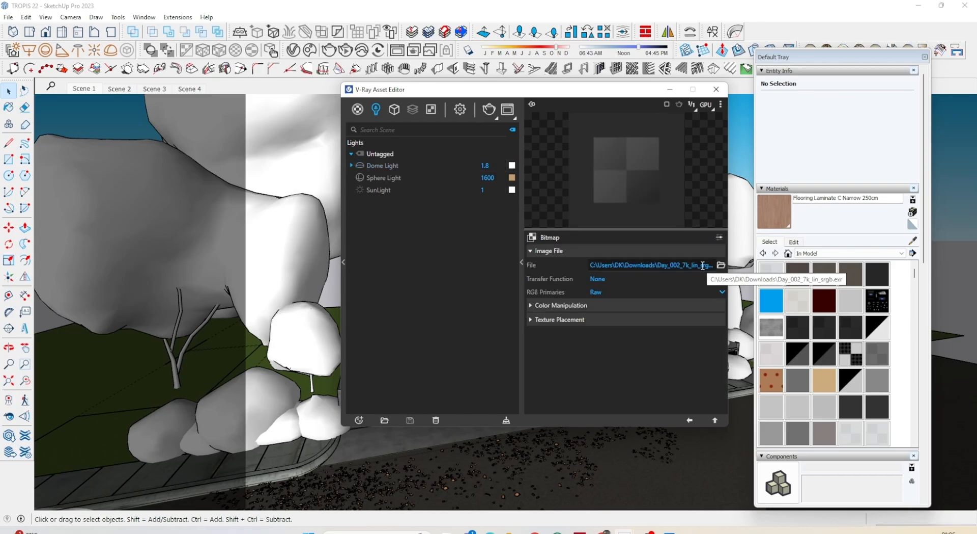
click(721, 264)
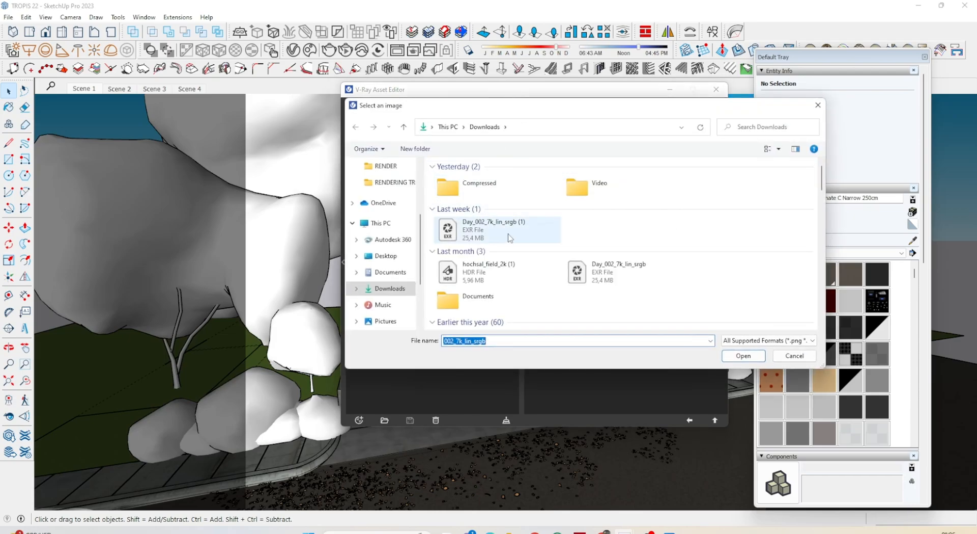
click(526, 219)
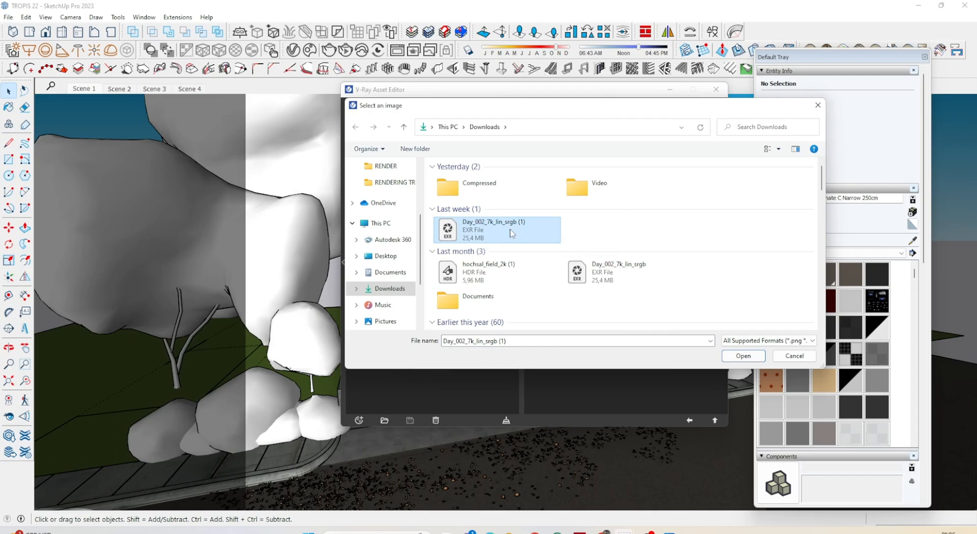
click(788, 356)
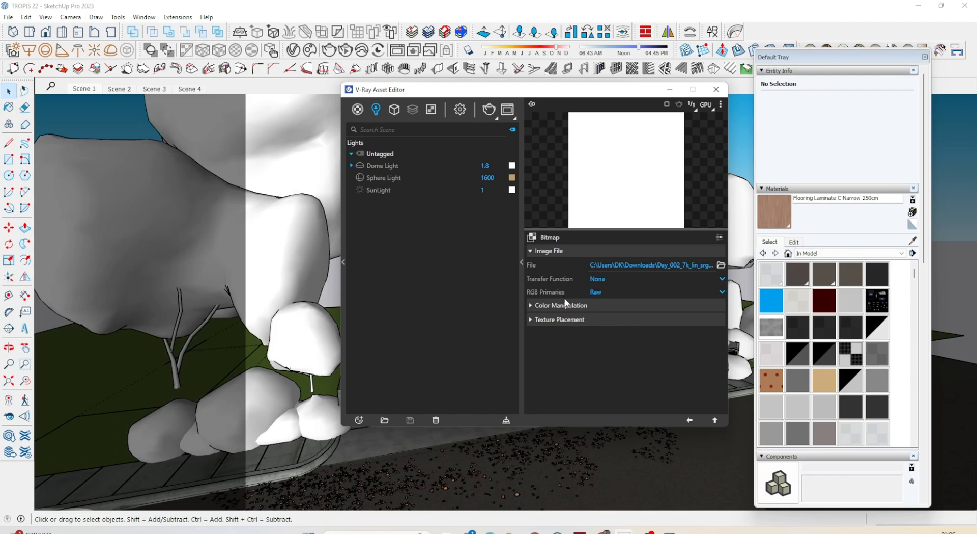
Try a darker Color Offset on the Dome Light bitmap, return it to white, and expand the texture placement settings
click(586, 304)
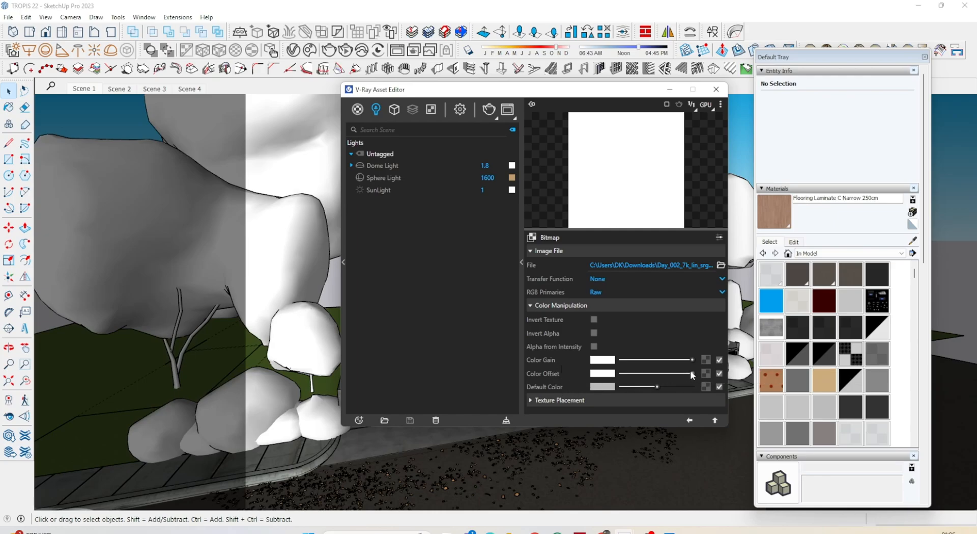
mouse_move(692, 373)
mouse_down()
mouse_move(644, 373)
mouse_move(695, 376)
mouse_up()
mouse_move(687, 372)
mouse_down()
mouse_move(650, 372)
mouse_move(706, 378)
mouse_move(640, 378)
mouse_move(674, 379)
mouse_up()
drag(675, 375, 699, 375)
click(561, 401)
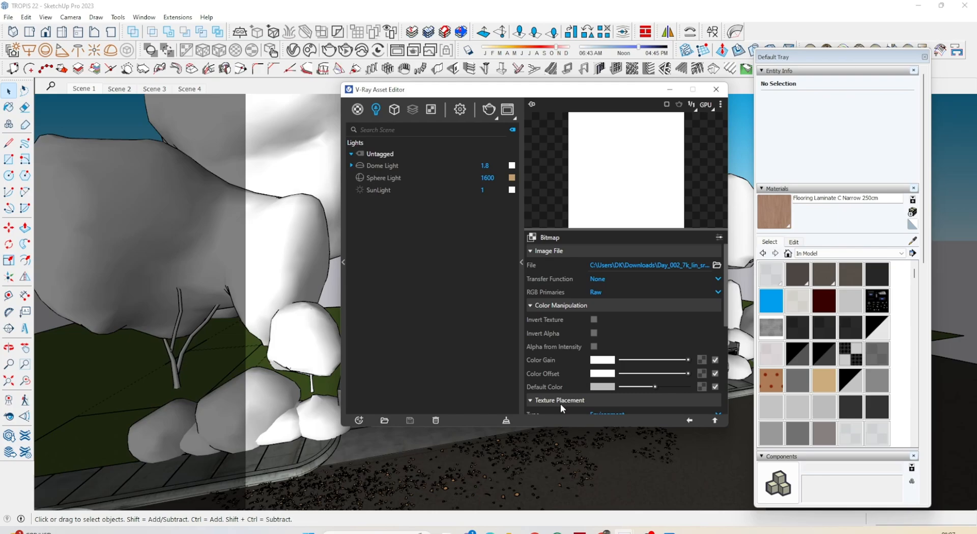
Examine the house from the Scene 1 camera with the Asset Editor moved aside, restoring the scene view after orbiting
click(85, 89)
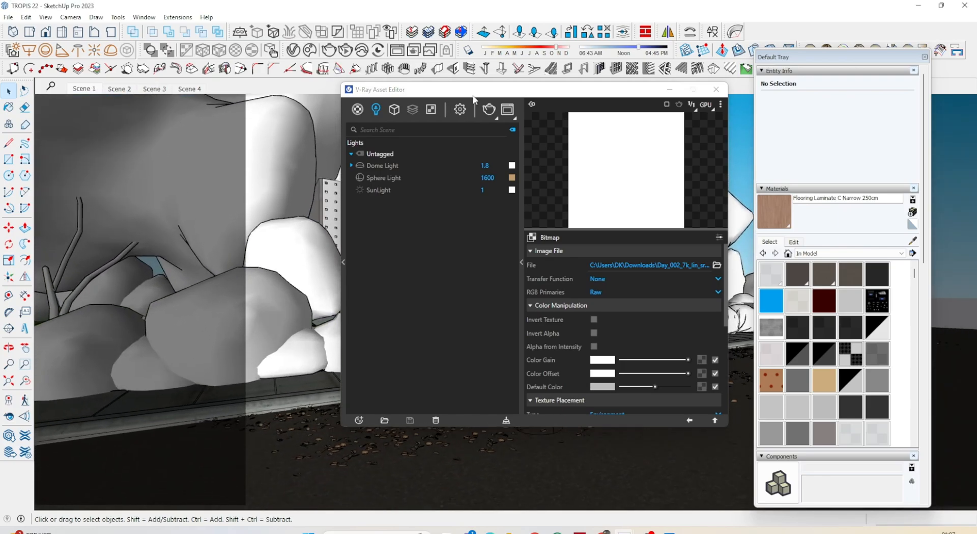
drag(474, 98, 787, 337)
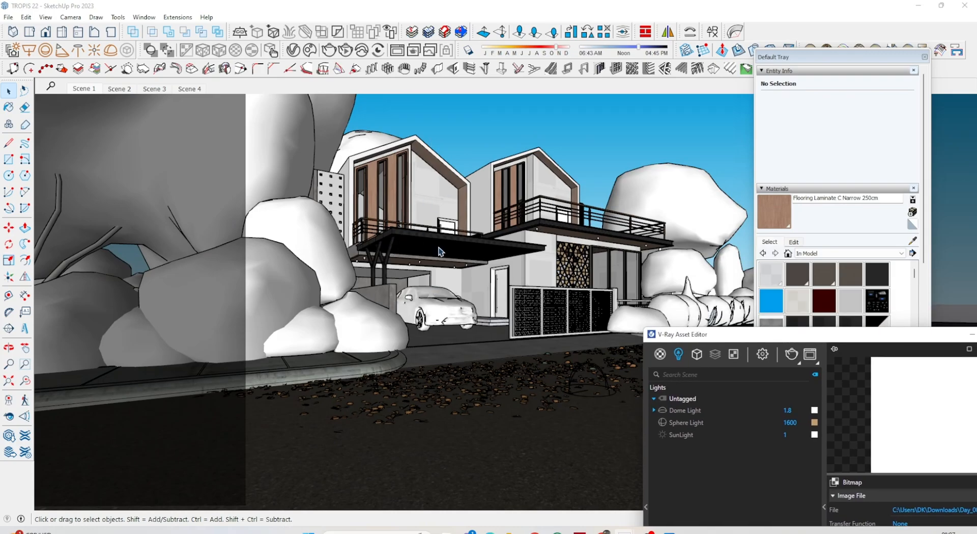
mouse_move(473, 312)
middle_down()
mouse_move(434, 343)
mouse_move(458, 312)
middle_up()
key(space)
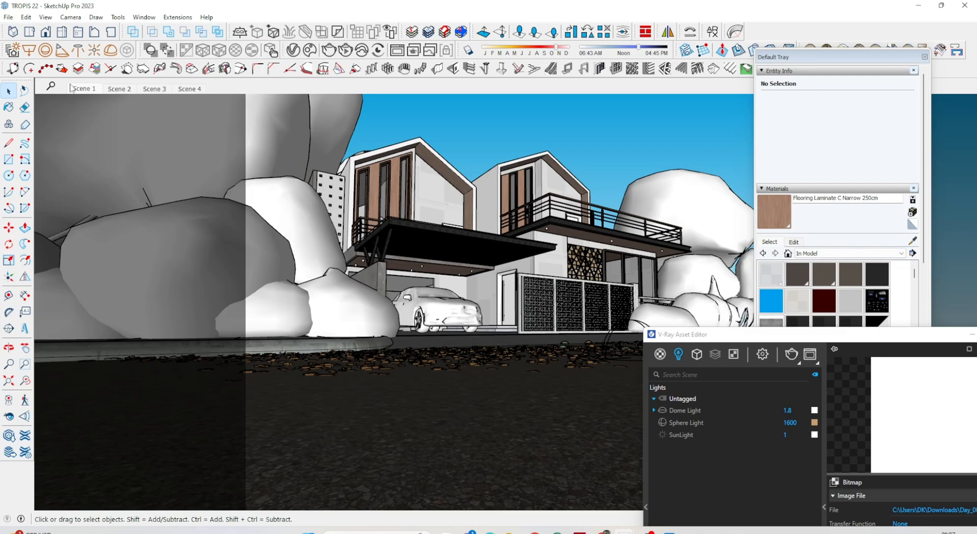
click(88, 89)
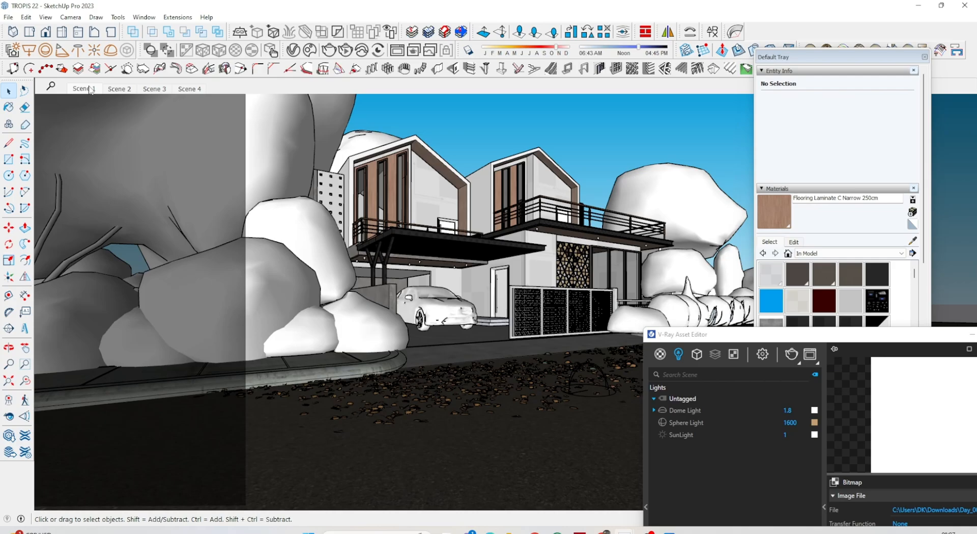
drag(797, 336, 710, 157)
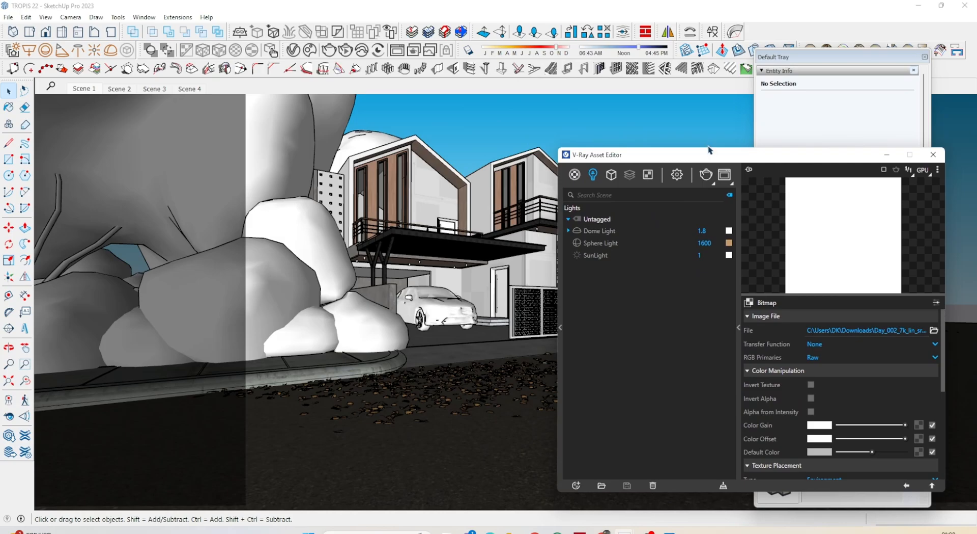
drag(737, 159, 754, 339)
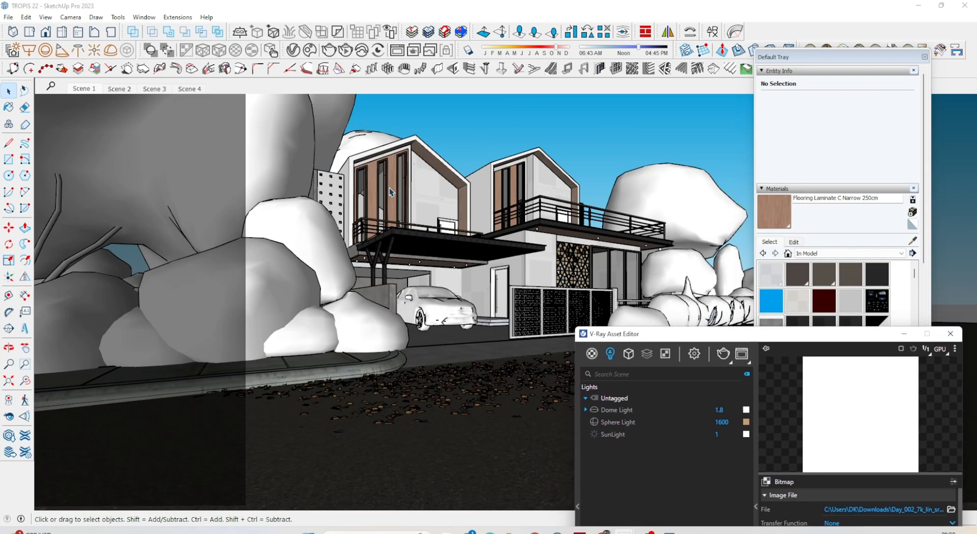
middle_drag(371, 185, 443, 214)
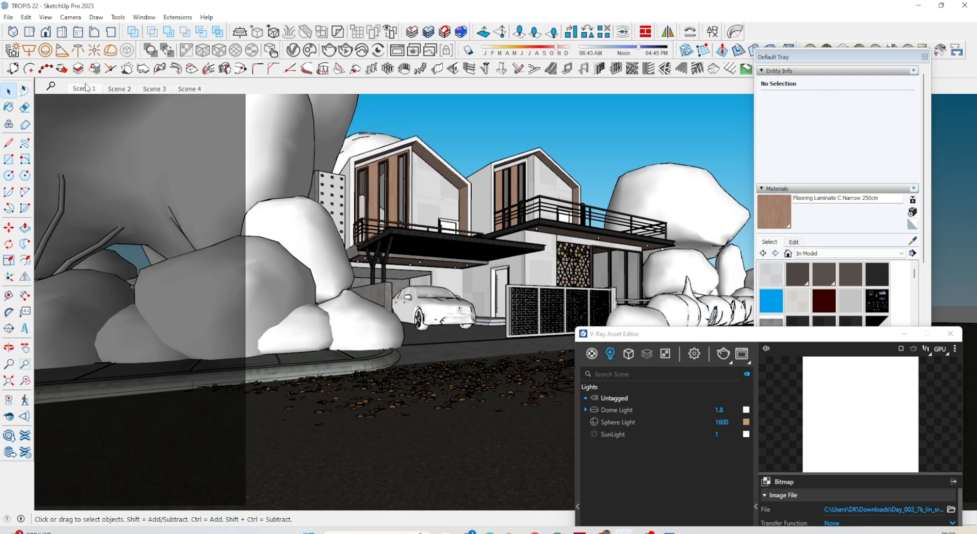
click(87, 91)
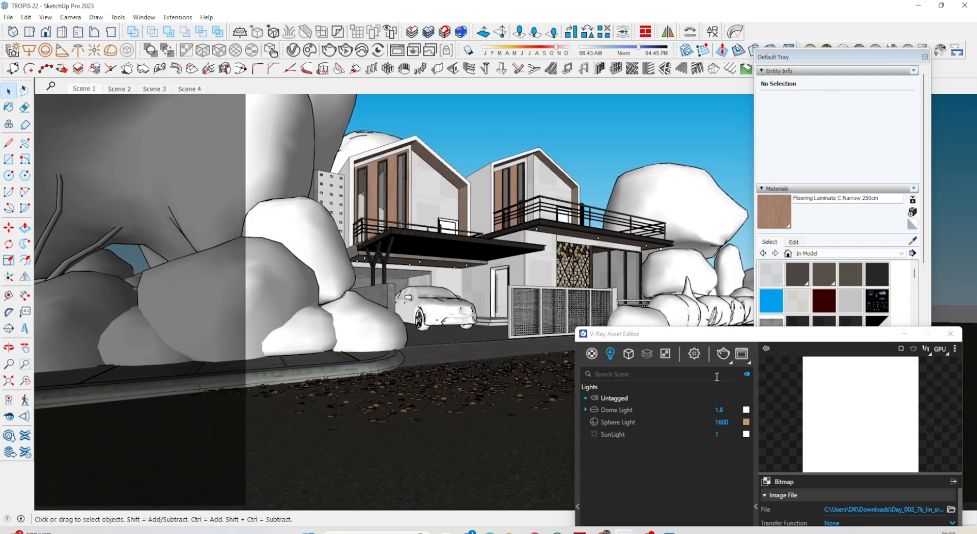
drag(710, 334, 481, 141)
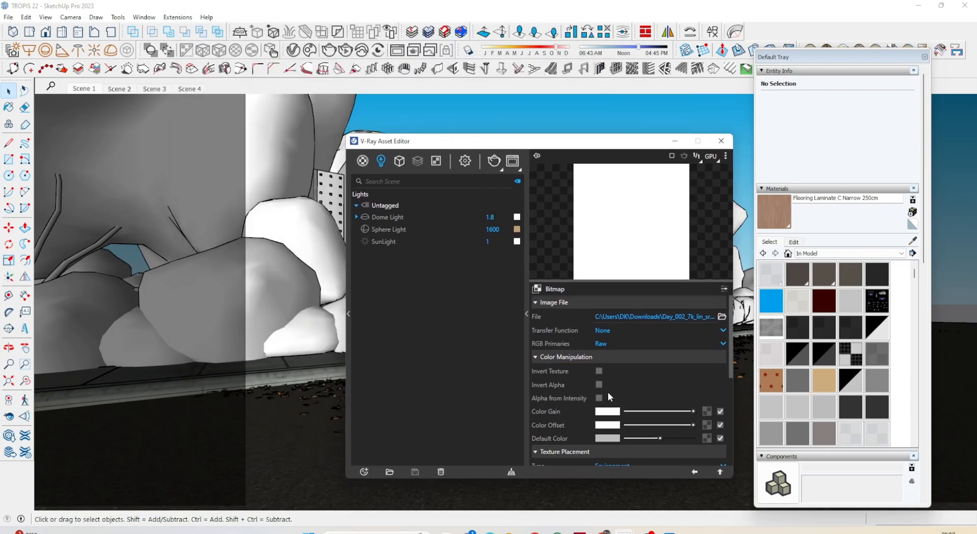
Try a horizontal rotation of -85.5 on the Dome Light's HDR texture and check the house behind the Asset Editor
scroll(608, 397, down, 5)
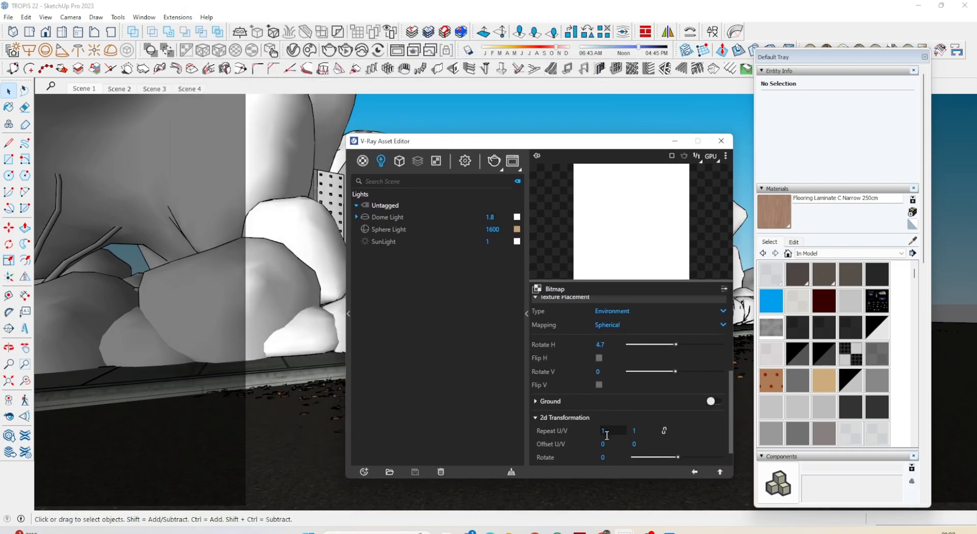
scroll(566, 374, down, 1)
scroll(570, 374, up, 2)
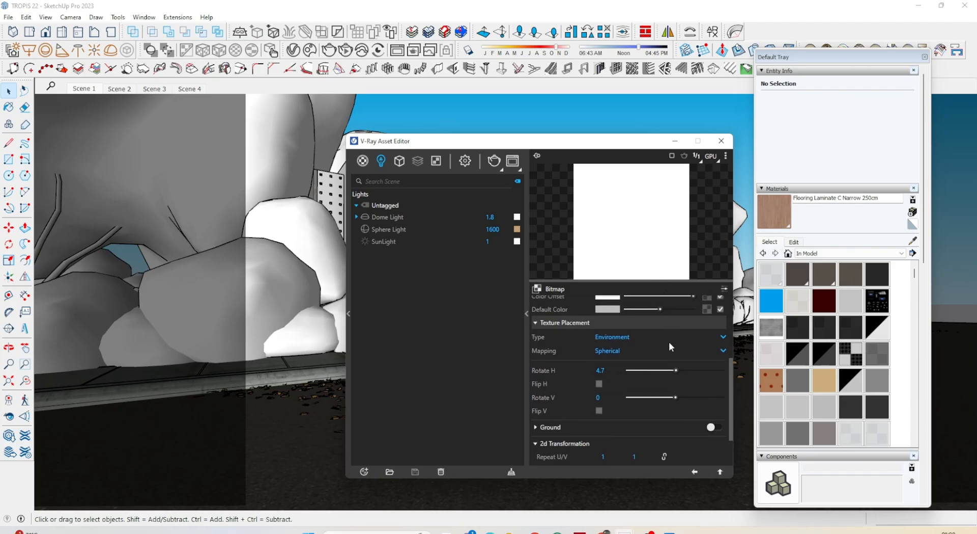
mouse_move(610, 143)
mouse_down()
mouse_move(633, 191)
mouse_move(618, 144)
mouse_up()
click(673, 372)
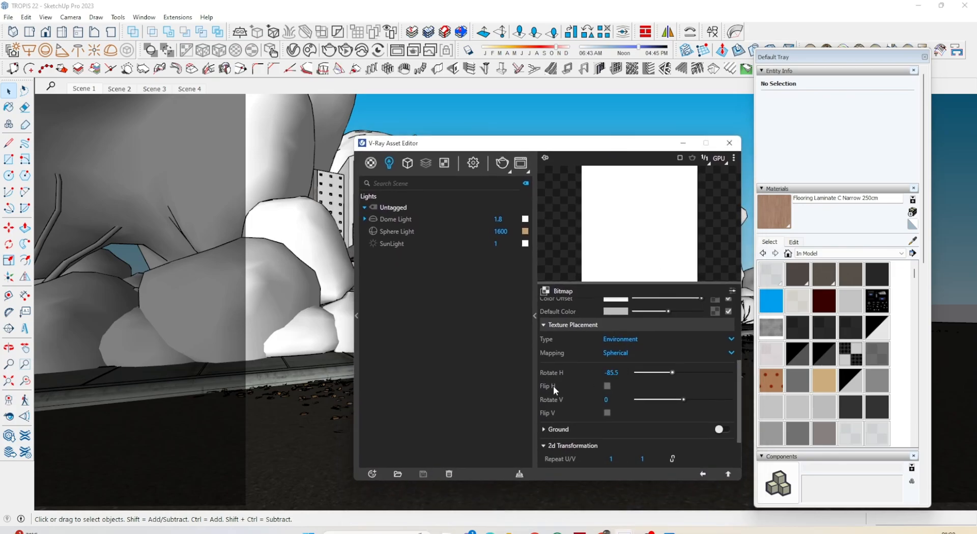
drag(595, 143, 621, 299)
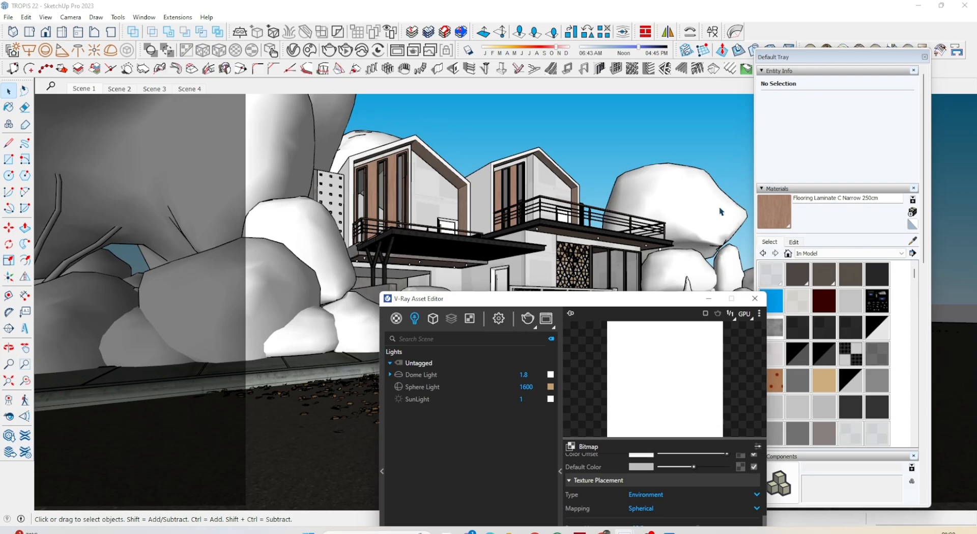
drag(642, 299, 631, 137)
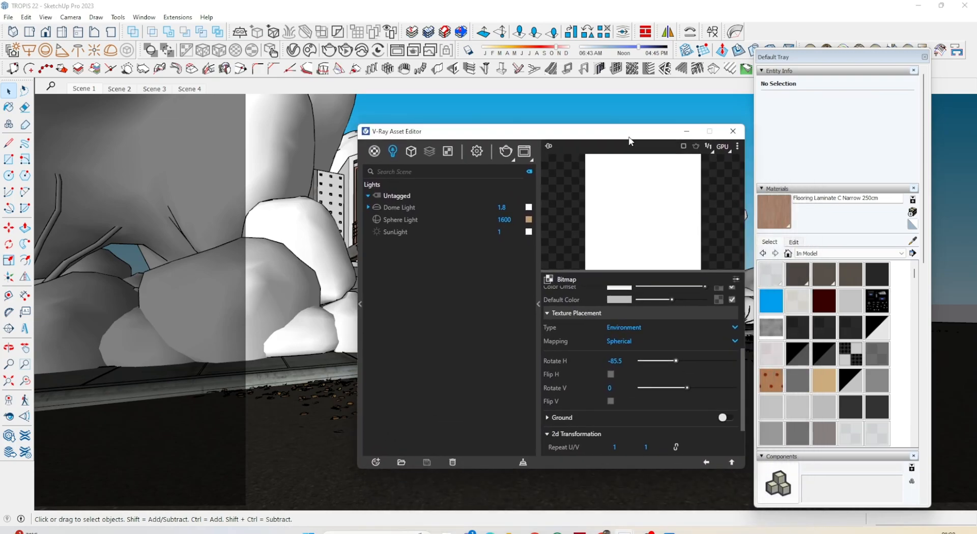
Set the HDR texture's horizontal rotation to -47 and look at the house with the Asset Editor moved aside
double_click(624, 362)
text(-47)
key(Return)
drag(621, 148, 646, 320)
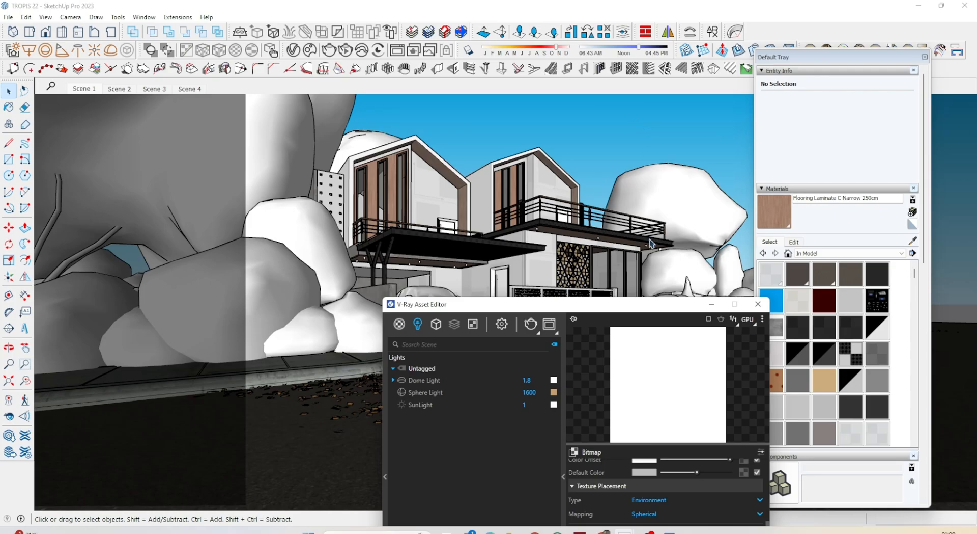
drag(649, 305, 635, 122)
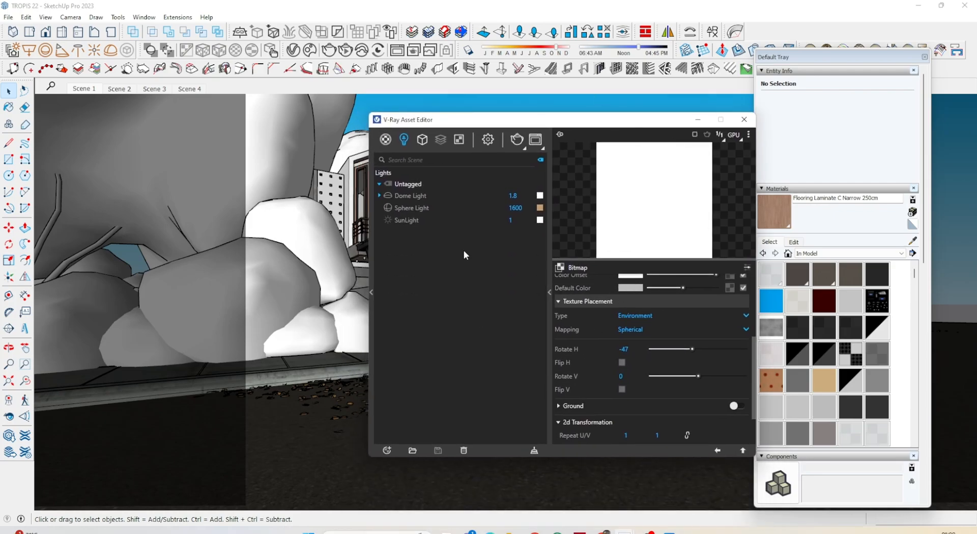
Review the Dome Light's and Sphere Light's parameters, including the Sphere Light's visibility, shadow and affect options
click(414, 196)
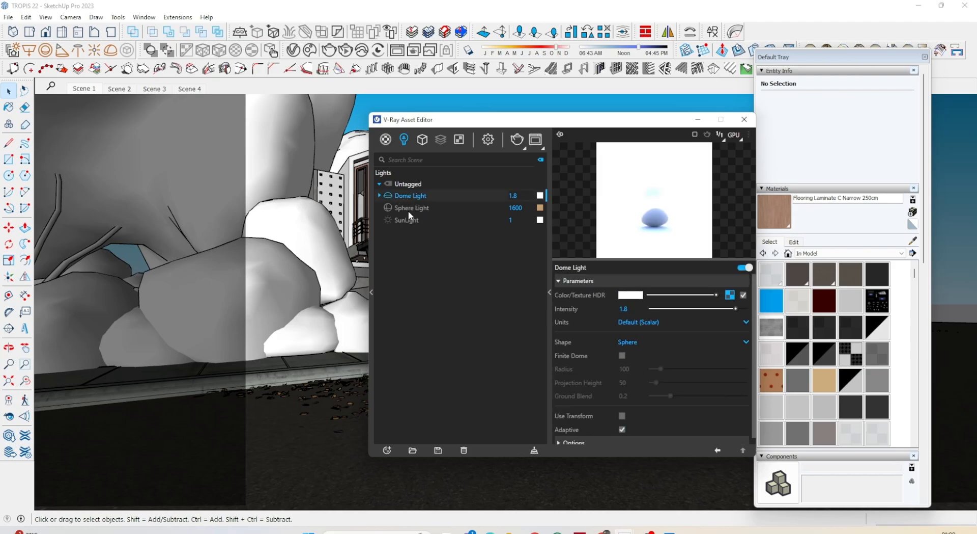
click(410, 208)
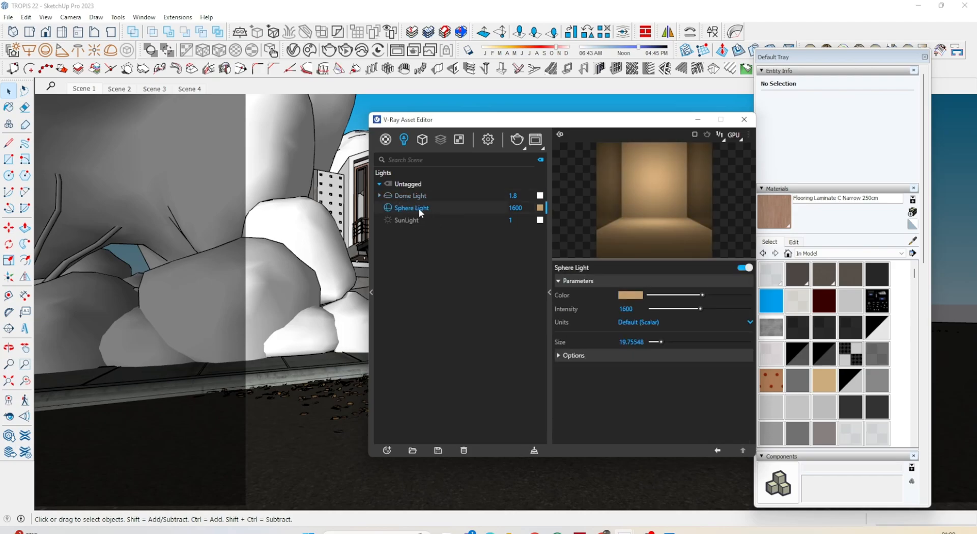
double_click(524, 208)
click(590, 356)
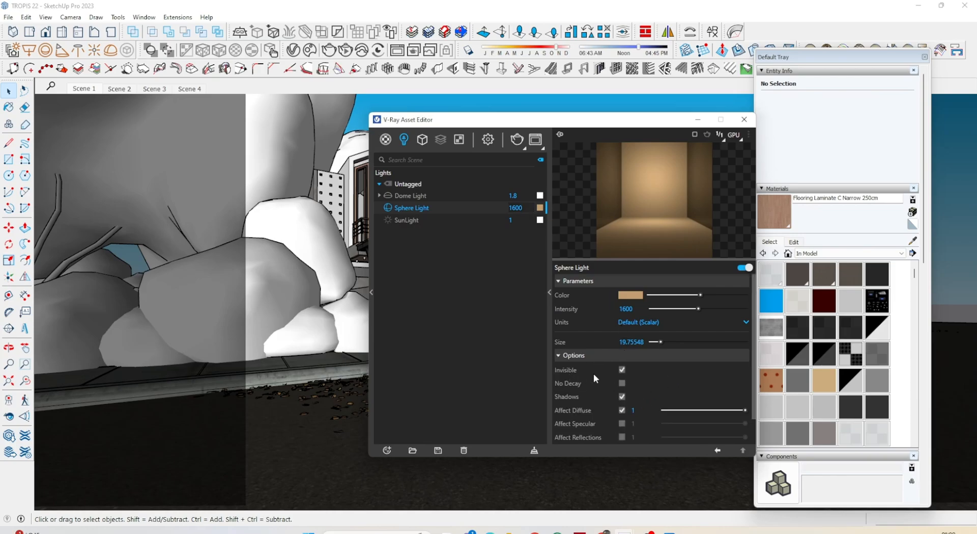
scroll(637, 374, down, 1)
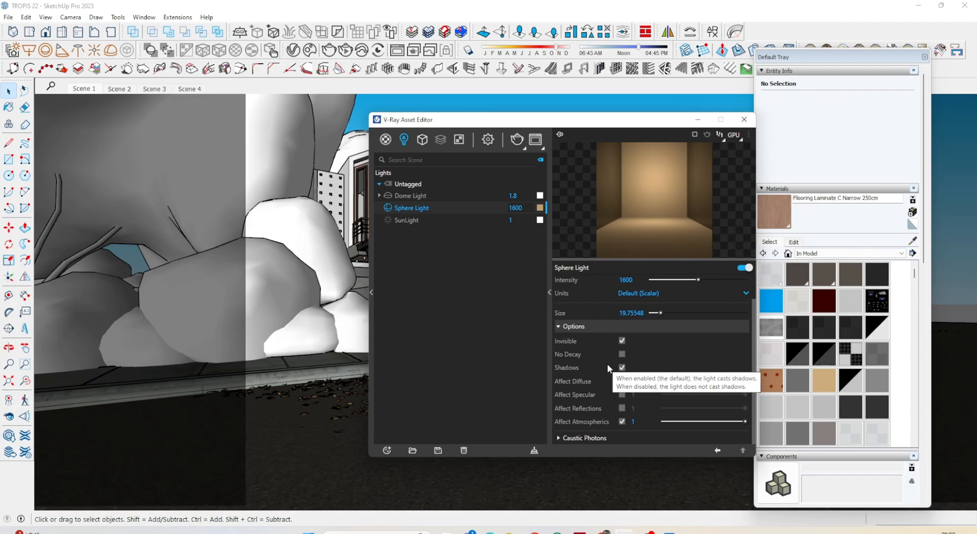
Try enabling the SunLight twice, compare it with the Dome Light, and switch it off again
click(432, 221)
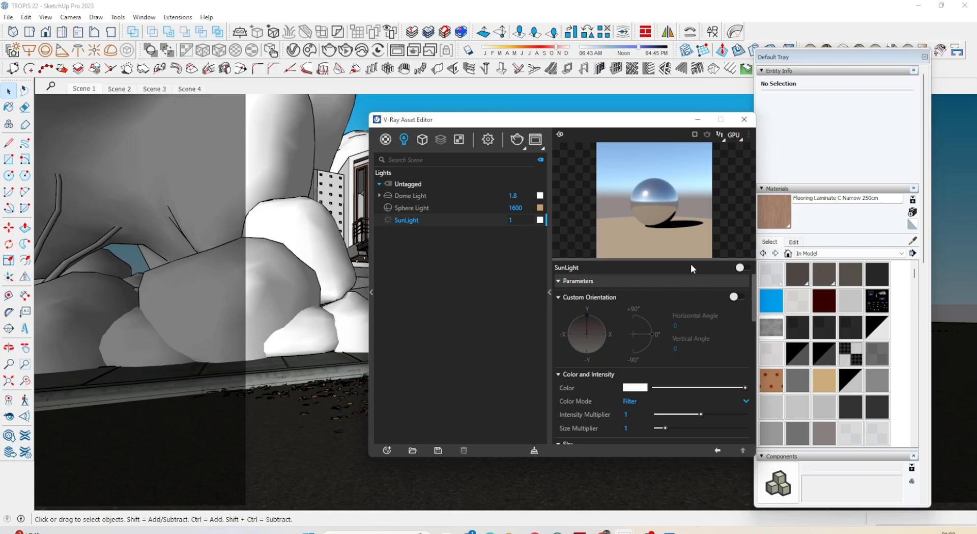
click(741, 269)
click(750, 268)
click(407, 196)
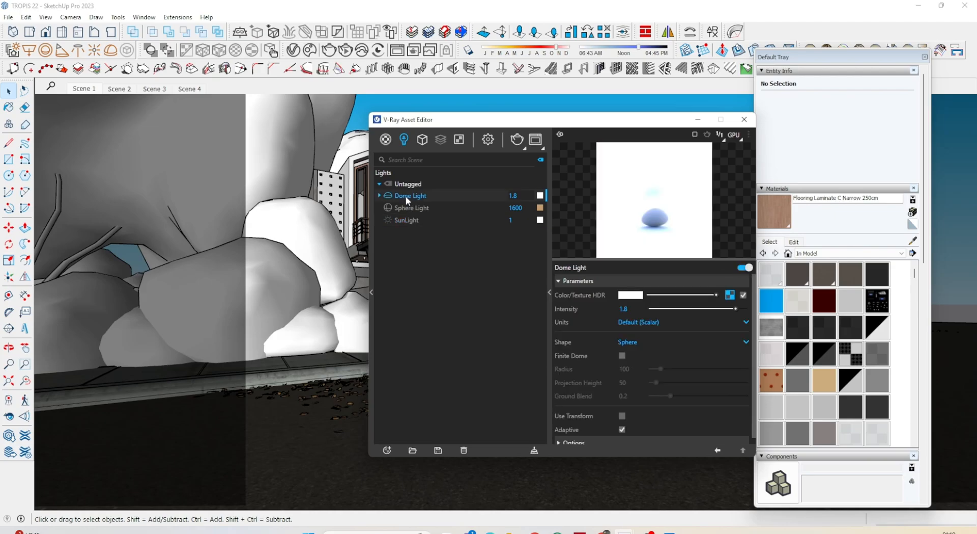
click(408, 219)
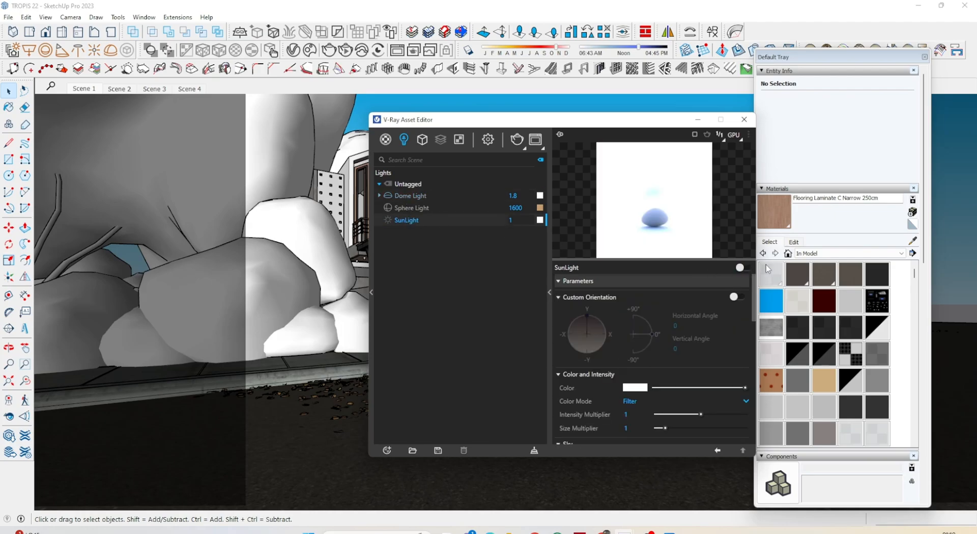
click(745, 268)
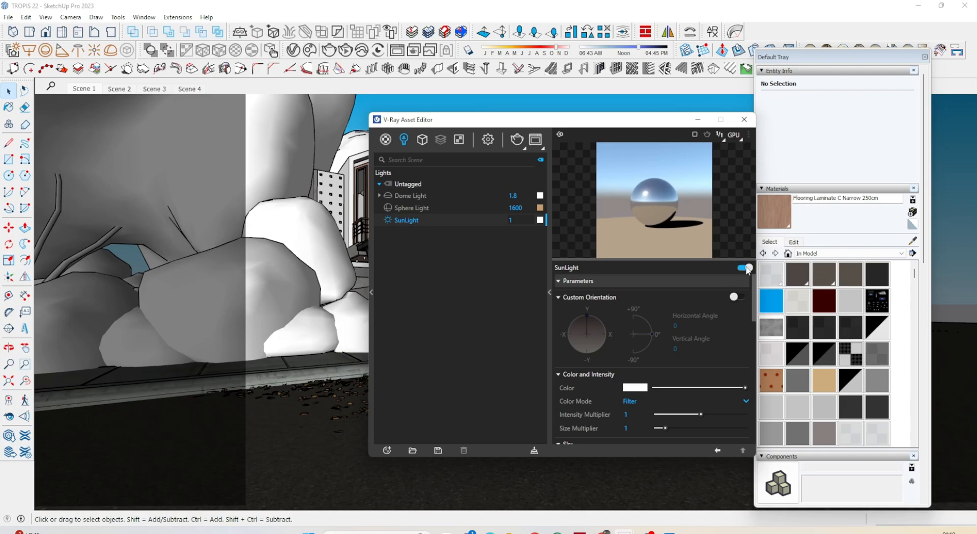
click(745, 268)
Reposition the Asset Editor, try the SunLight together with the Dome Light, and disable the SunLight
drag(599, 122, 545, 125)
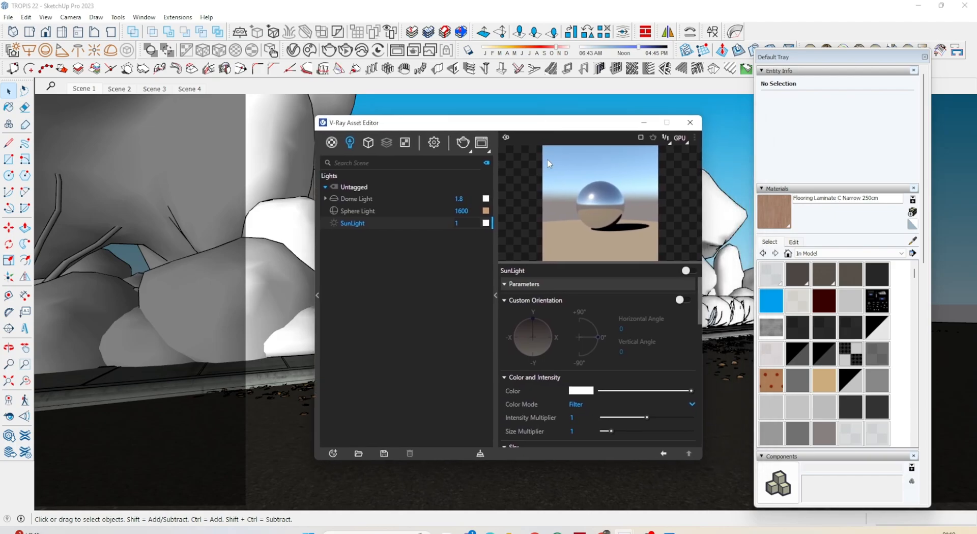
click(687, 271)
click(376, 203)
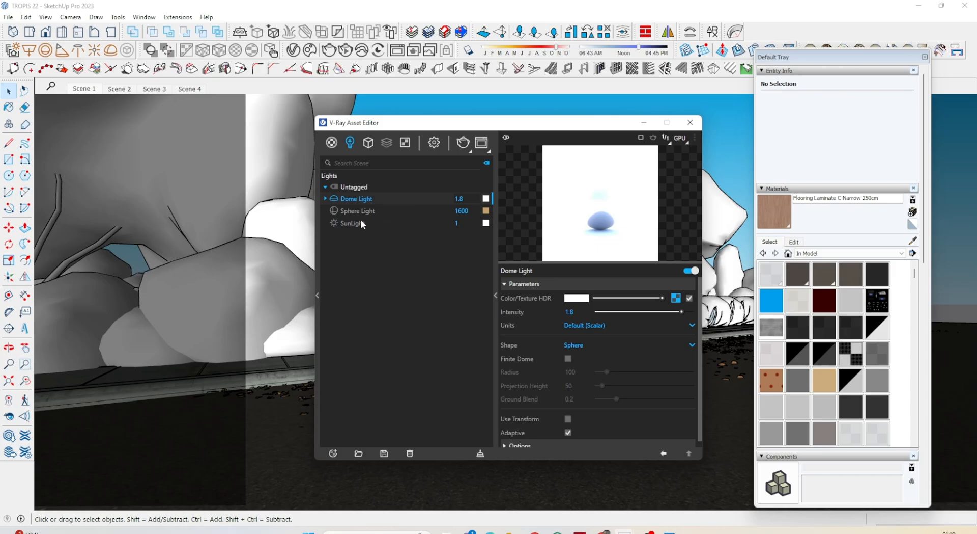
click(363, 224)
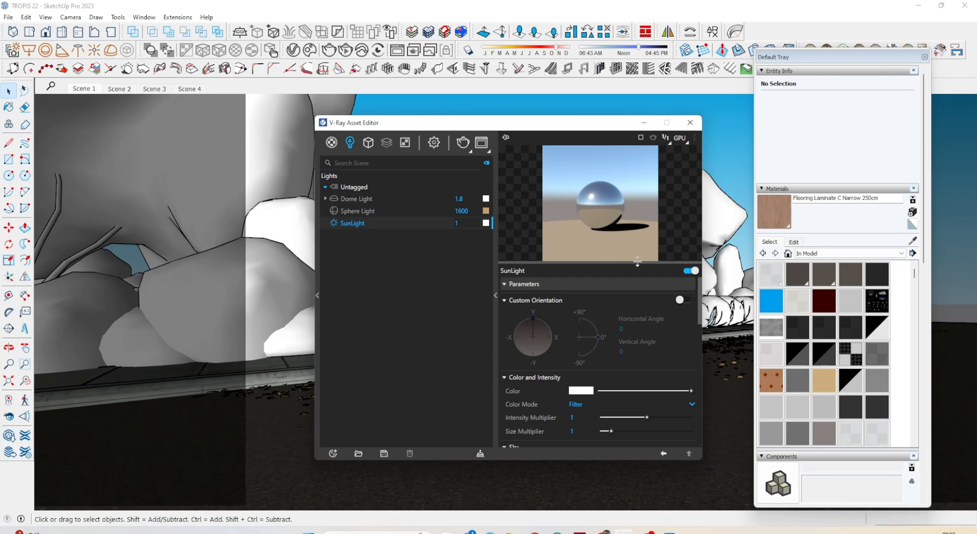
click(685, 272)
Review the Dome Light, Sphere Light and SunLight one after another in the lights list
click(376, 200)
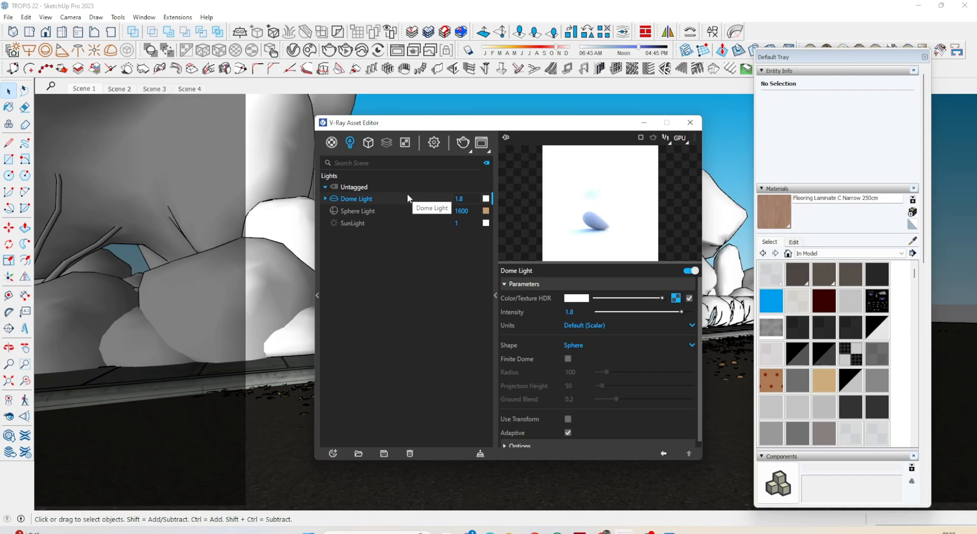
click(355, 211)
click(351, 224)
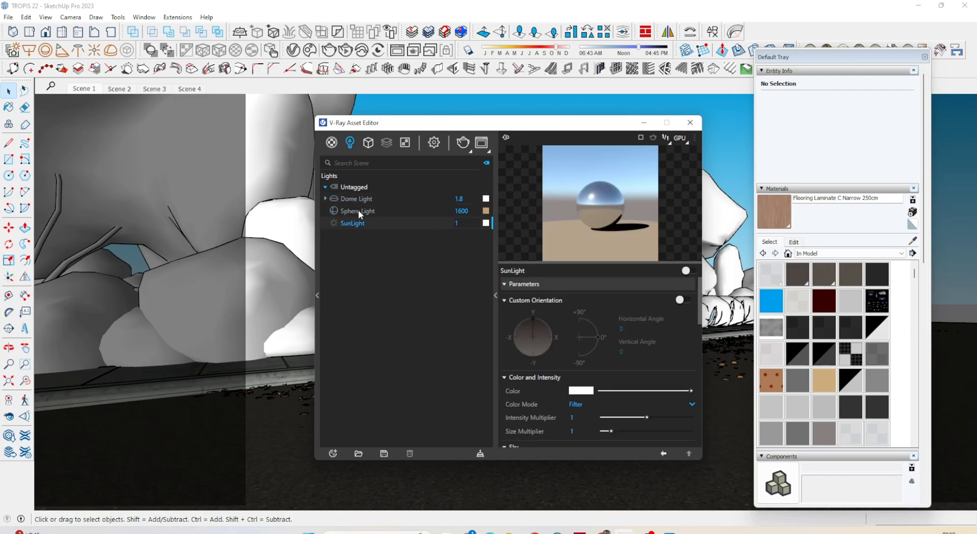
click(359, 210)
Examine the render settings, including the Render Output size and the Global Illumination light cache, and minimize the Asset Editor
click(436, 142)
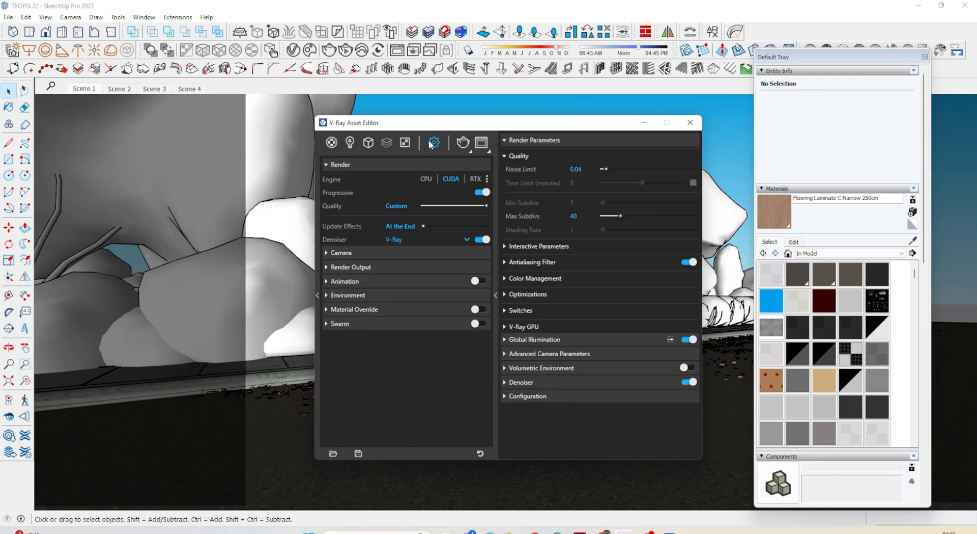
drag(451, 130, 492, 134)
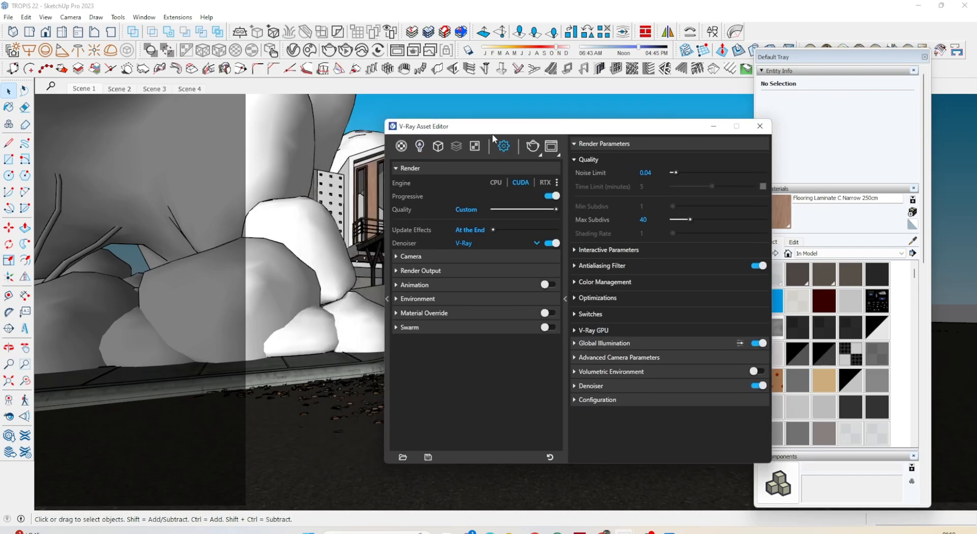
click(421, 271)
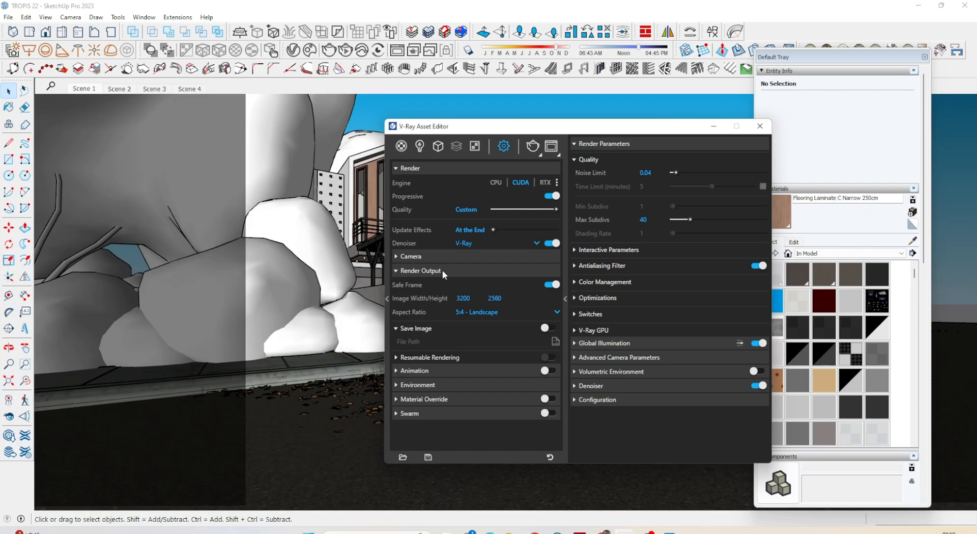
click(474, 298)
click(592, 343)
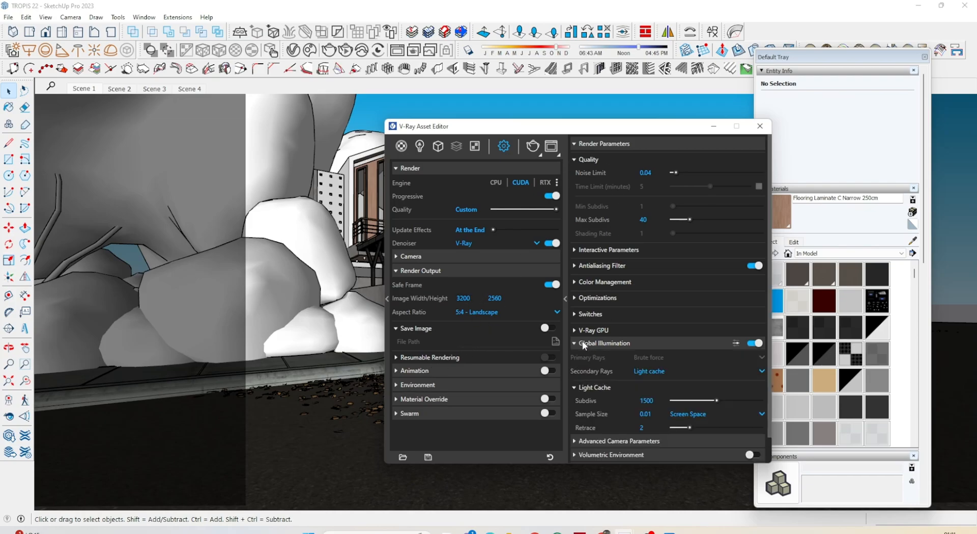
scroll(650, 366, down, 1)
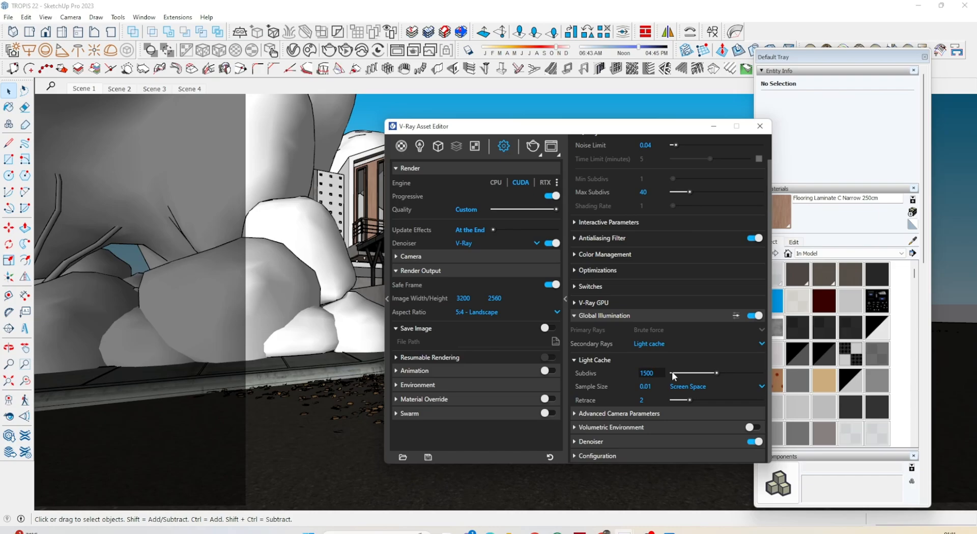
click(715, 127)
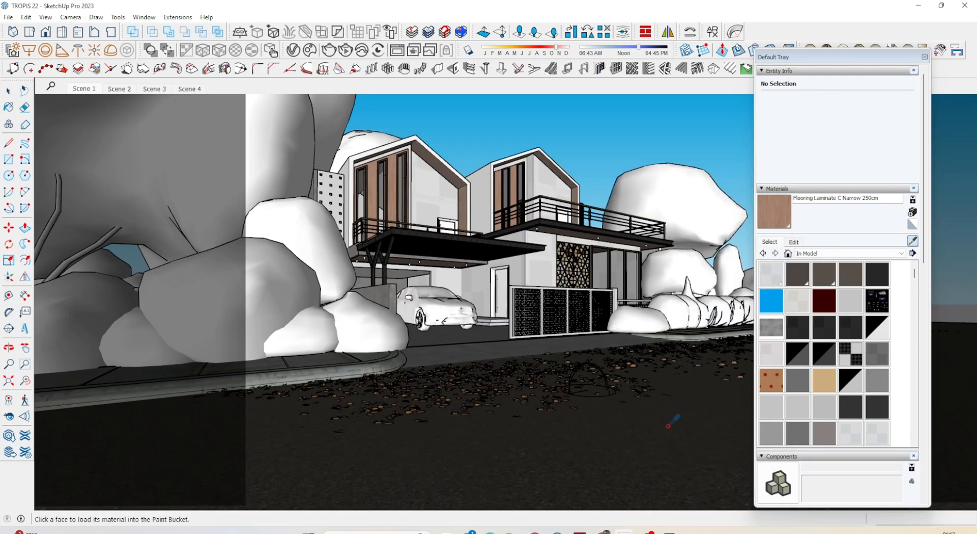
Sample the aspalt material from the road surface and return to selection mode
click(625, 438)
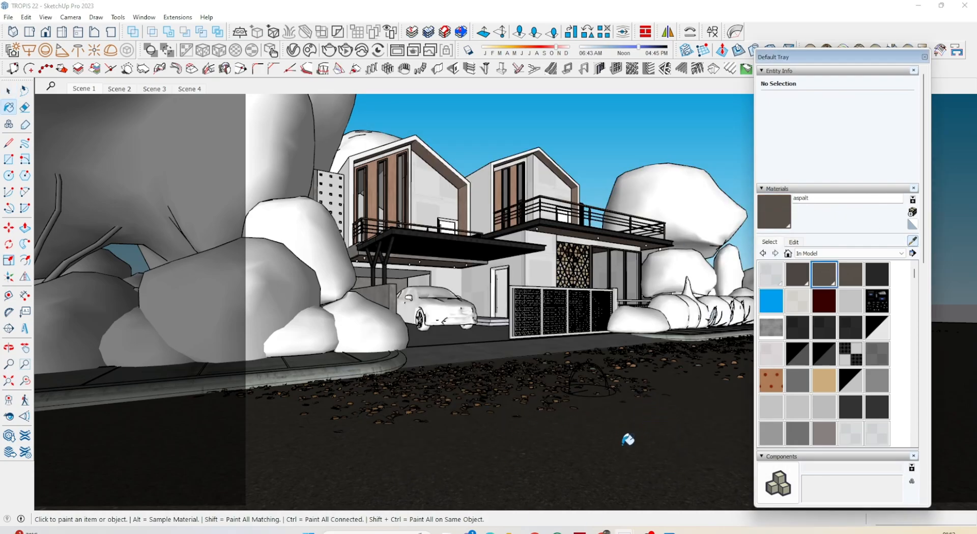
click(913, 240)
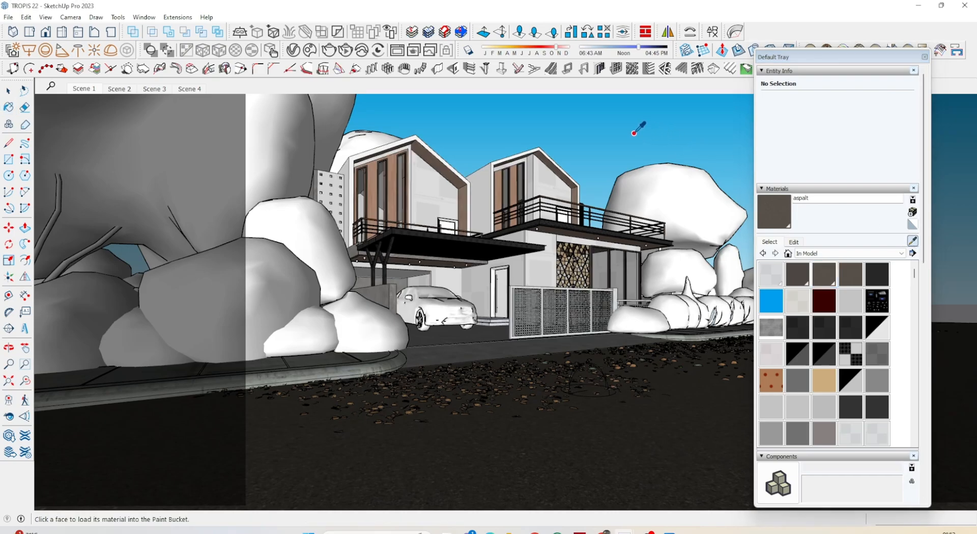
key(space)
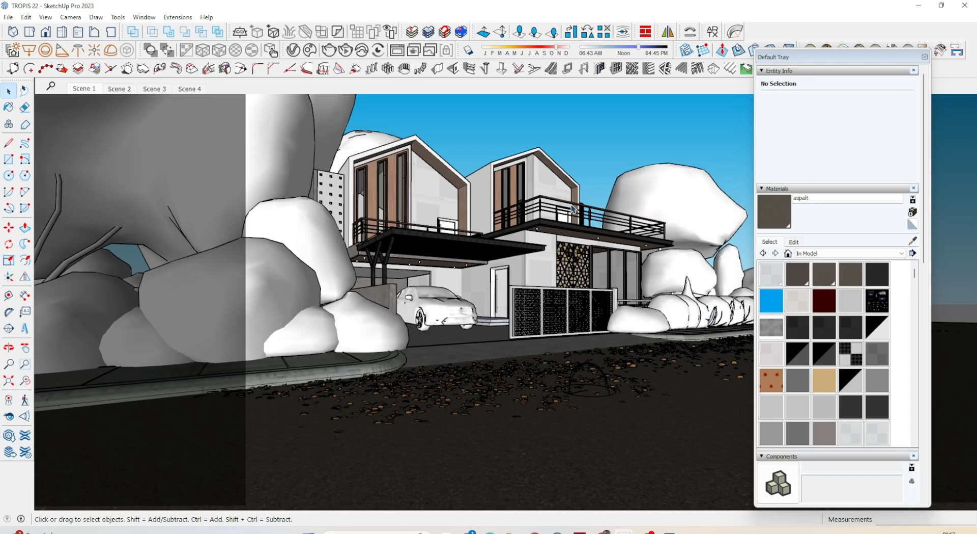
Examine the house from street level and from above, and pick the round shrub beside the driveway
scroll(570, 269, up, 3)
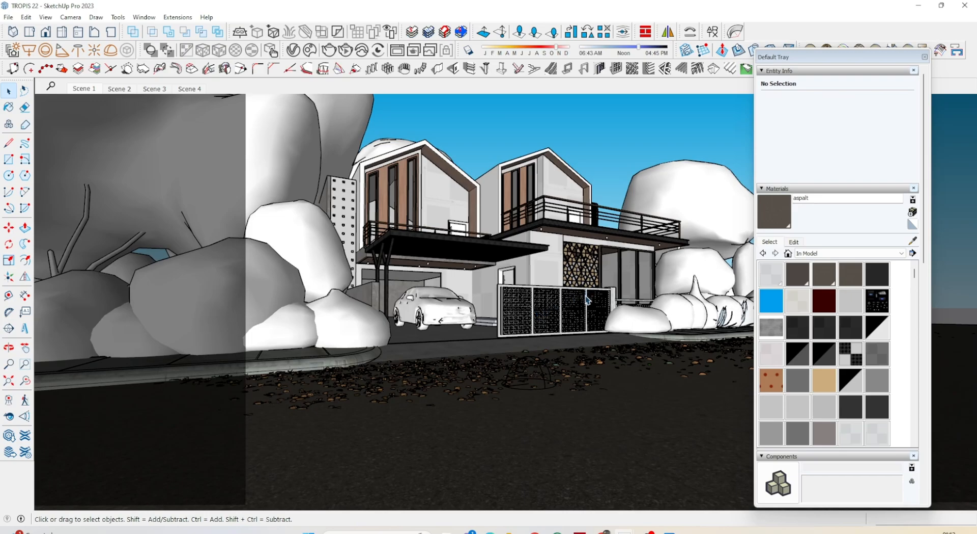
middle_drag(585, 295, 590, 292)
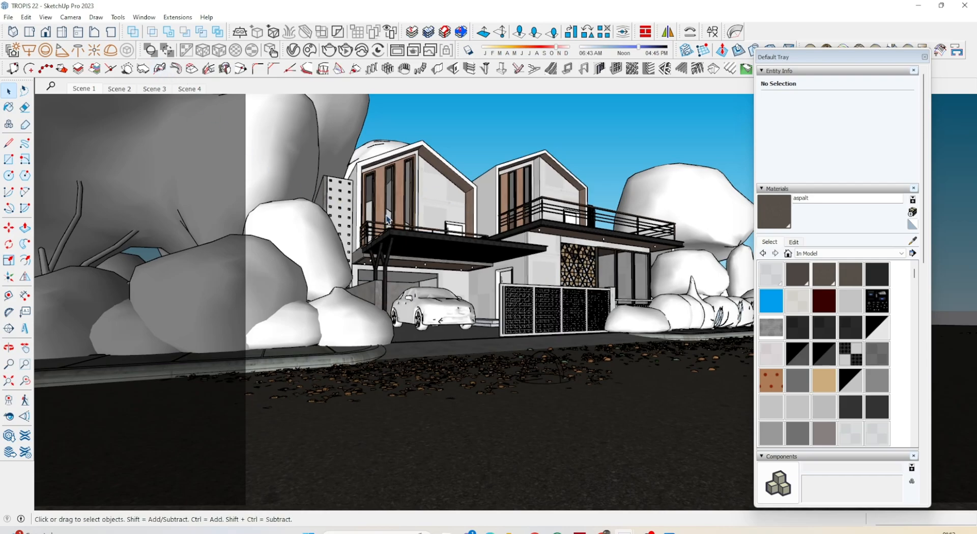
middle_drag(387, 216, 405, 227)
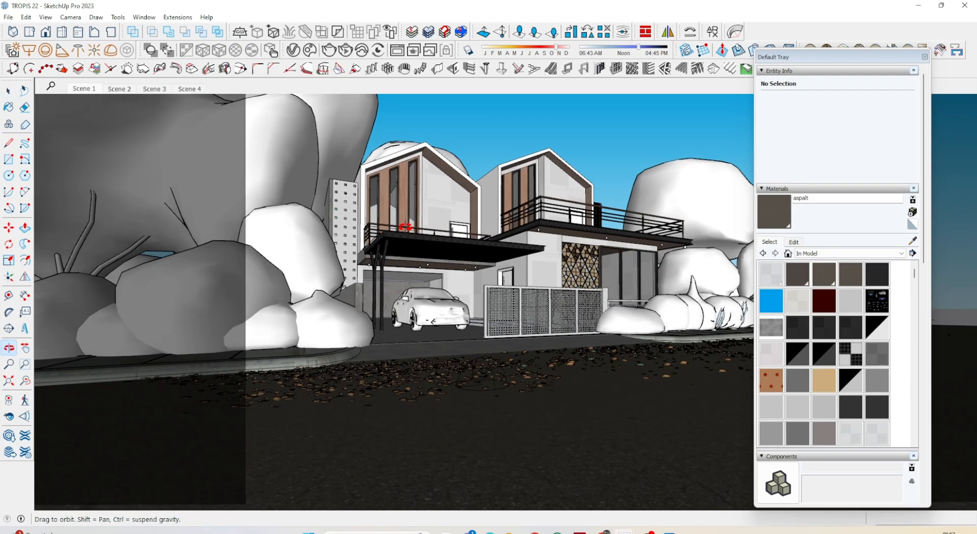
key(space)
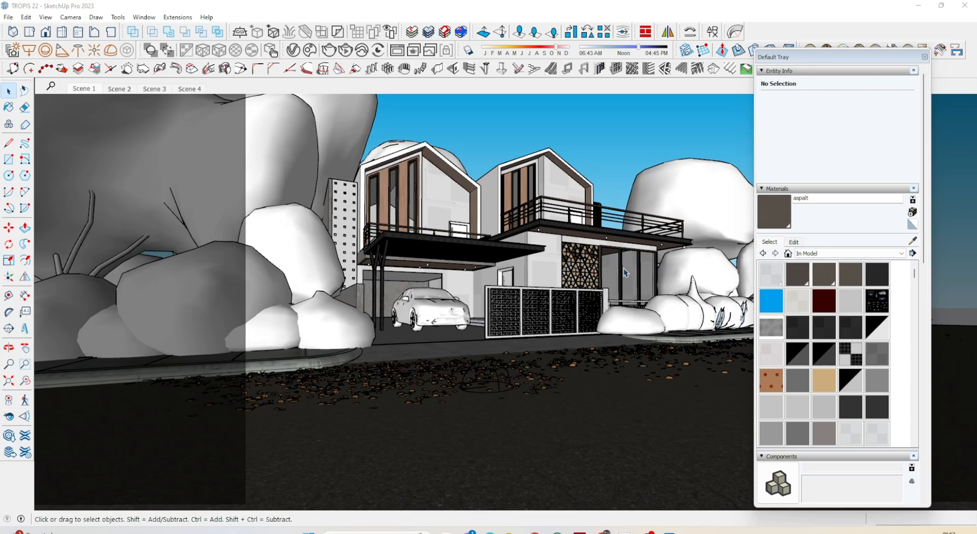
middle_drag(533, 259, 535, 337)
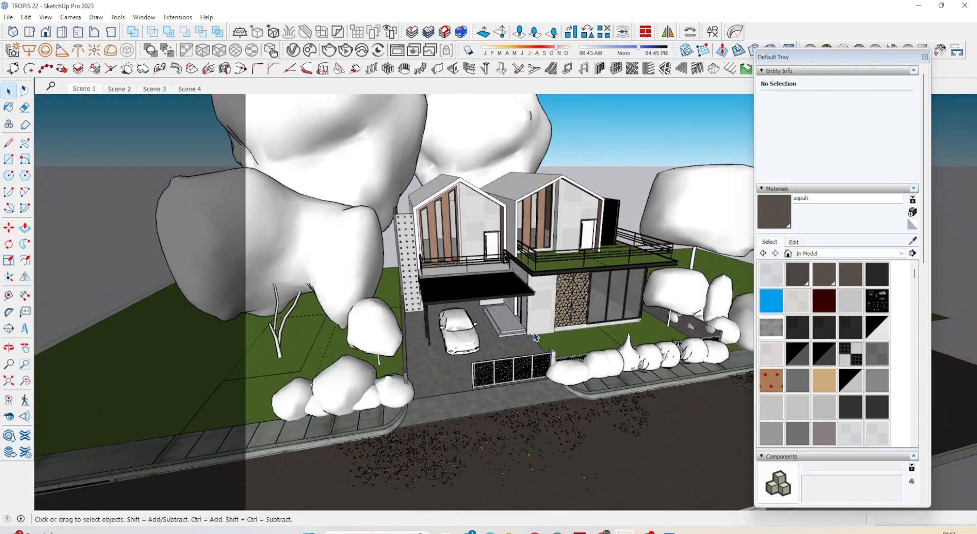
scroll(535, 337, down, 2)
middle_drag(583, 252, 578, 301)
click(391, 387)
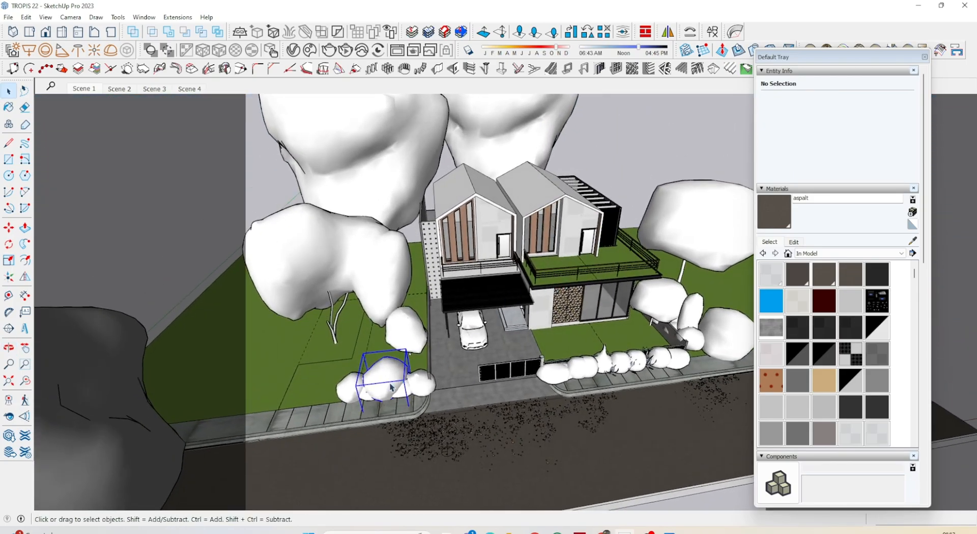
Examine the shrubs beside the driveway up close, then check the Scene 2 view and the whole plot from above
scroll(391, 386, up, 3)
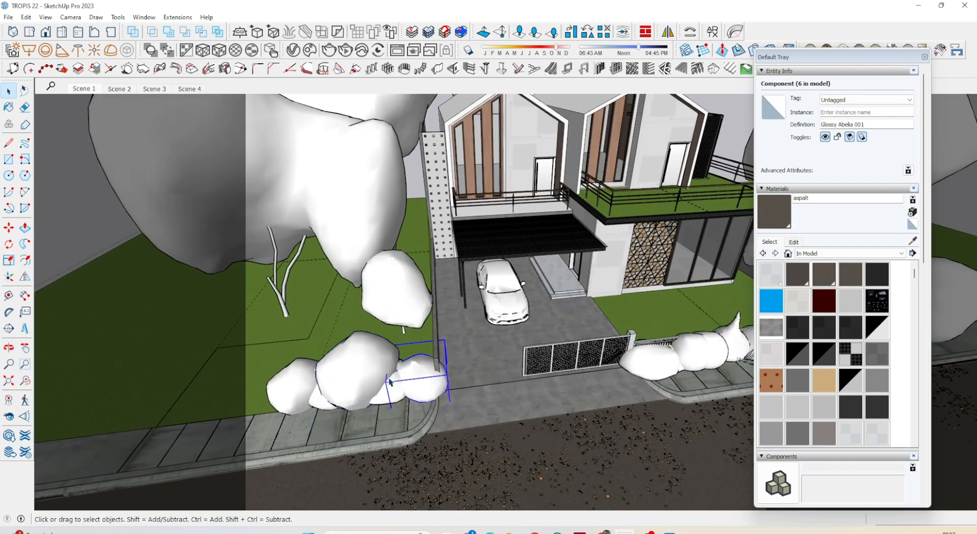
middle_drag(502, 345, 524, 183)
key(space)
click(118, 90)
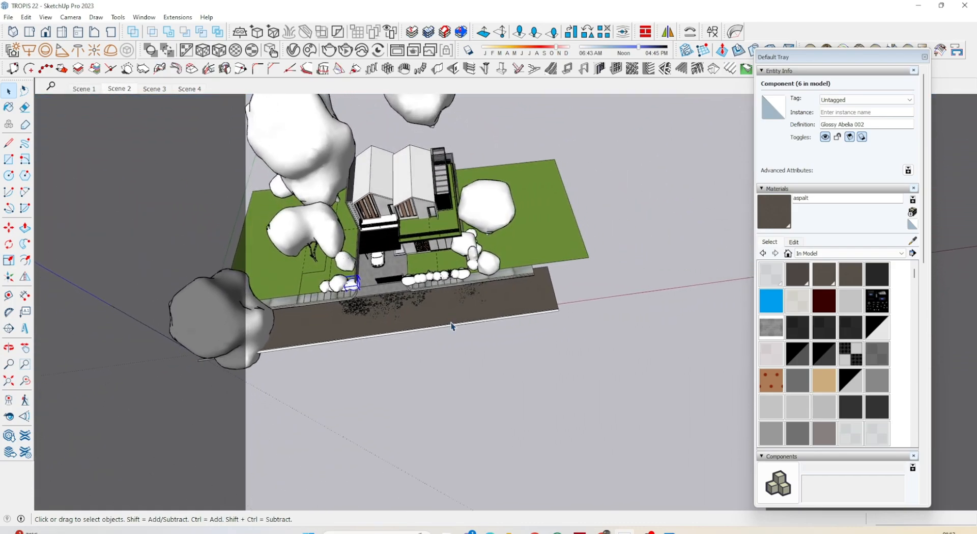
middle_drag(452, 326, 452, 213)
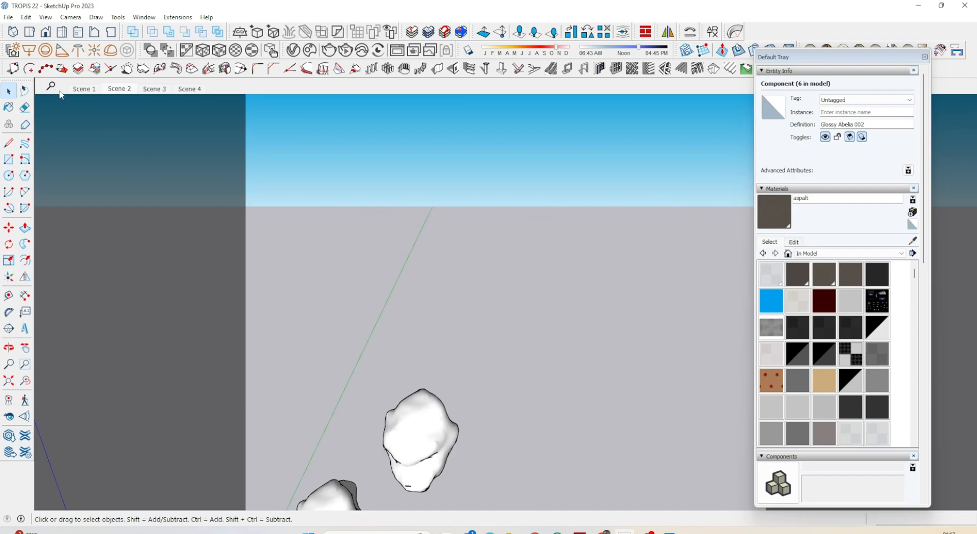
Restore the Scene 1 view and move the Default Tray aside to uncover more of the model
click(89, 94)
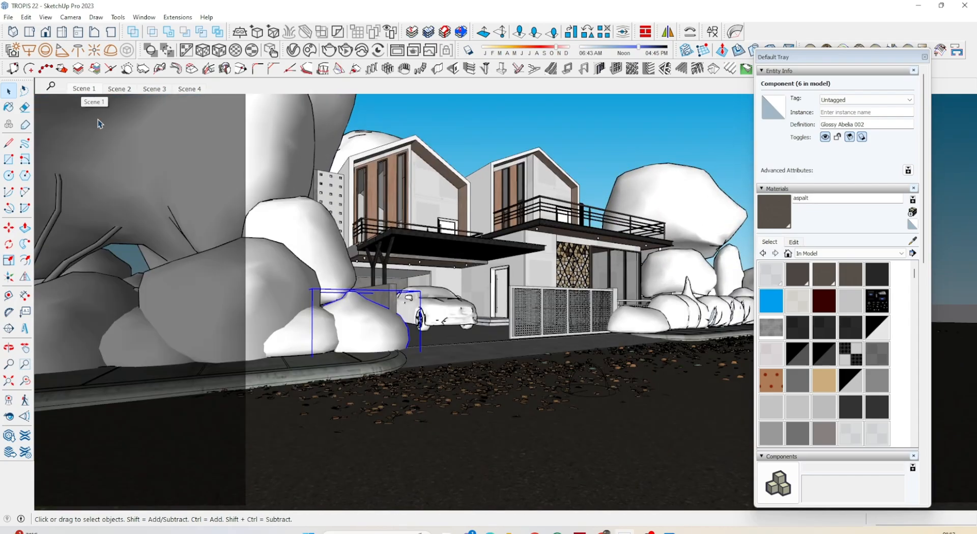
drag(827, 57, 942, 136)
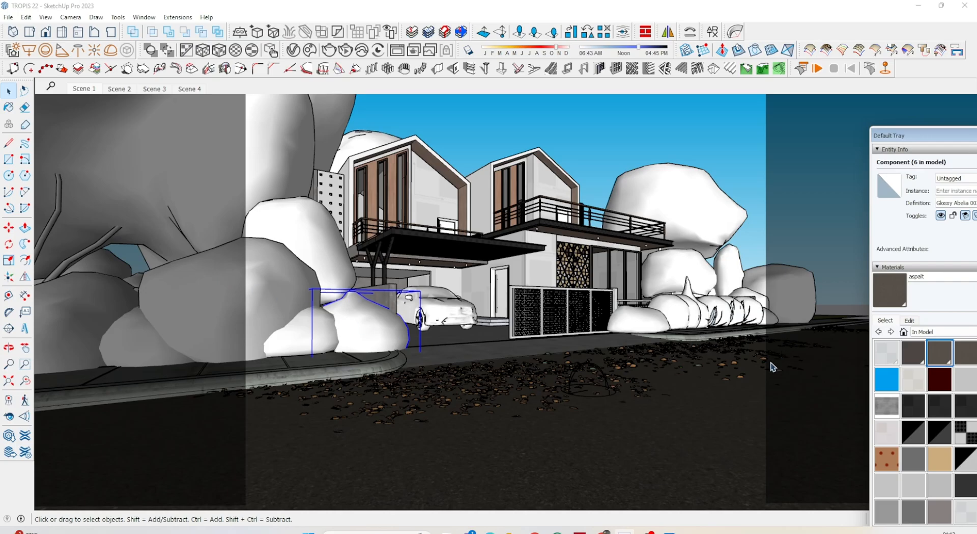
Inspect the plant components around the house one by one, including the Sisal Hemp hedge, the Hinoki Cypress, the driveway shrubs and the Coconut Palm
click(537, 221)
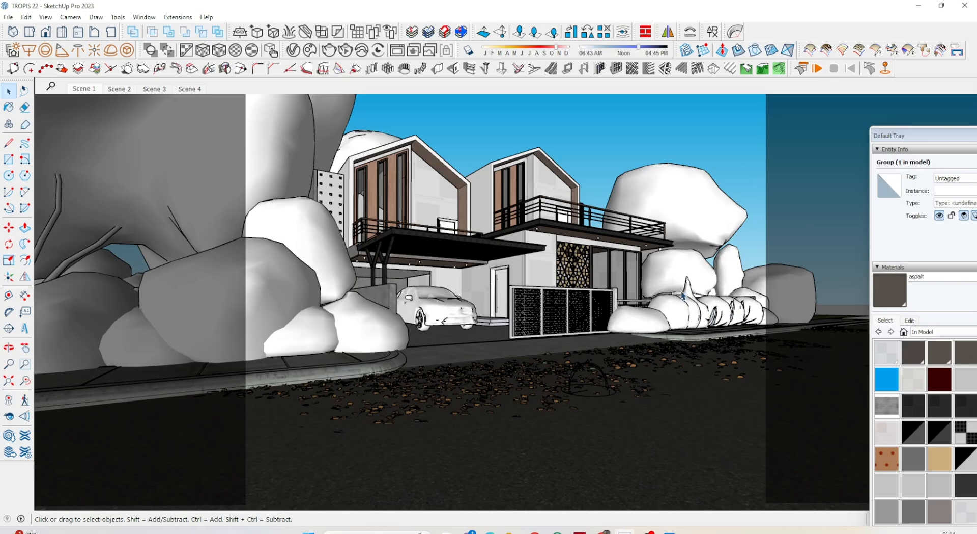
middle_drag(631, 302, 705, 314)
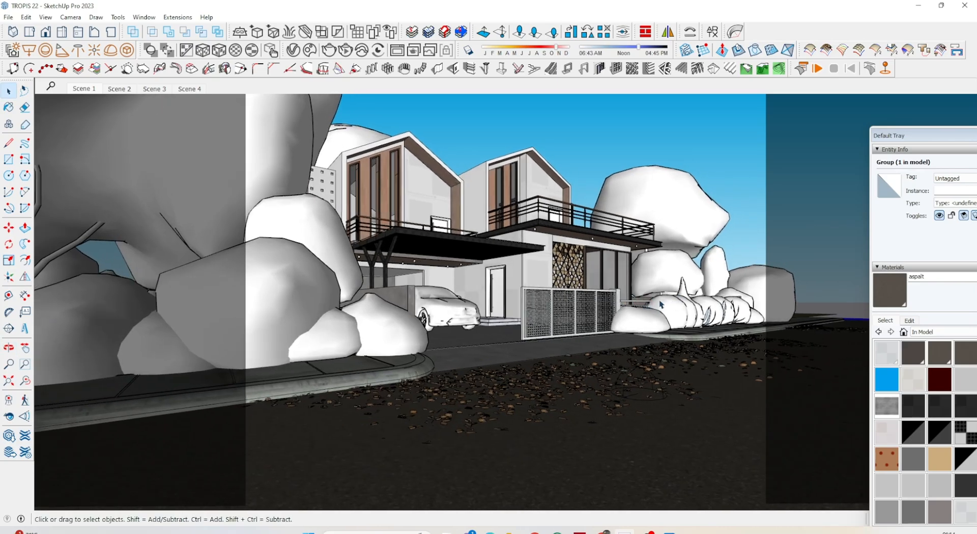
click(748, 311)
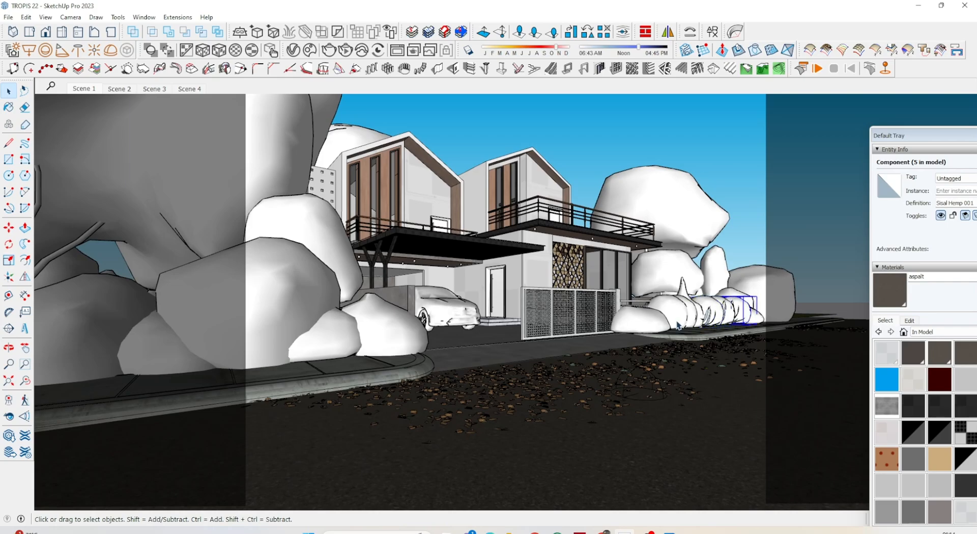
click(710, 315)
click(334, 314)
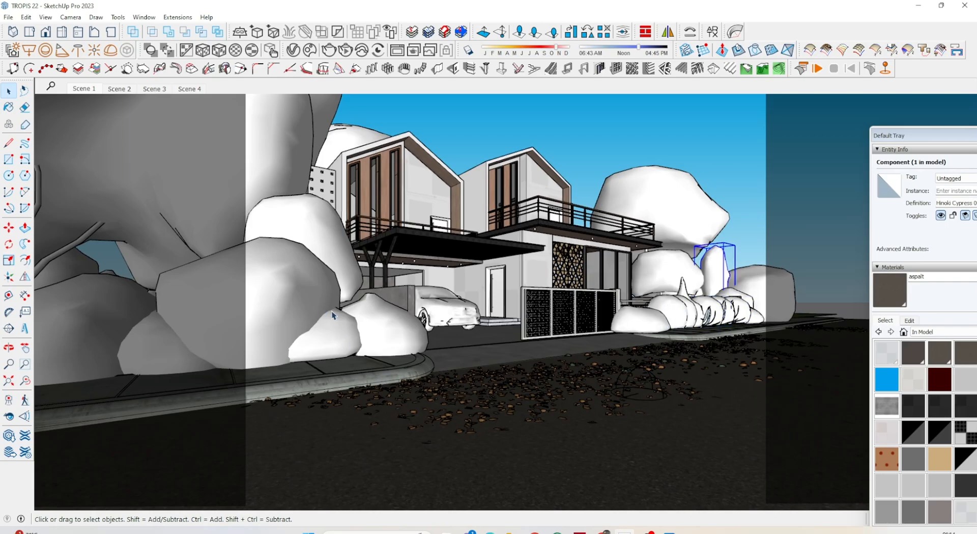
click(634, 174)
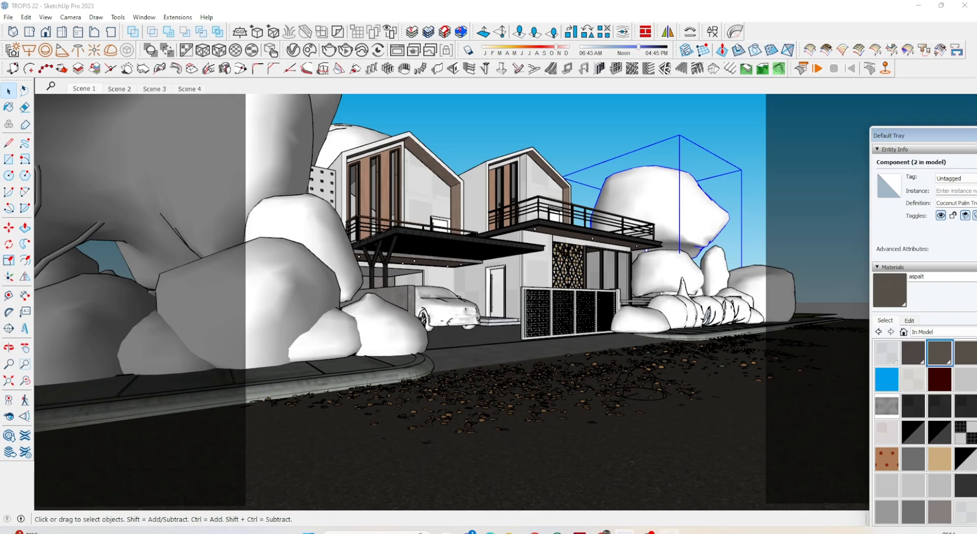
Switch to the image viewer and show the finished Scene 1 render of the house for comparison with the model
click(669, 532)
click(717, 429)
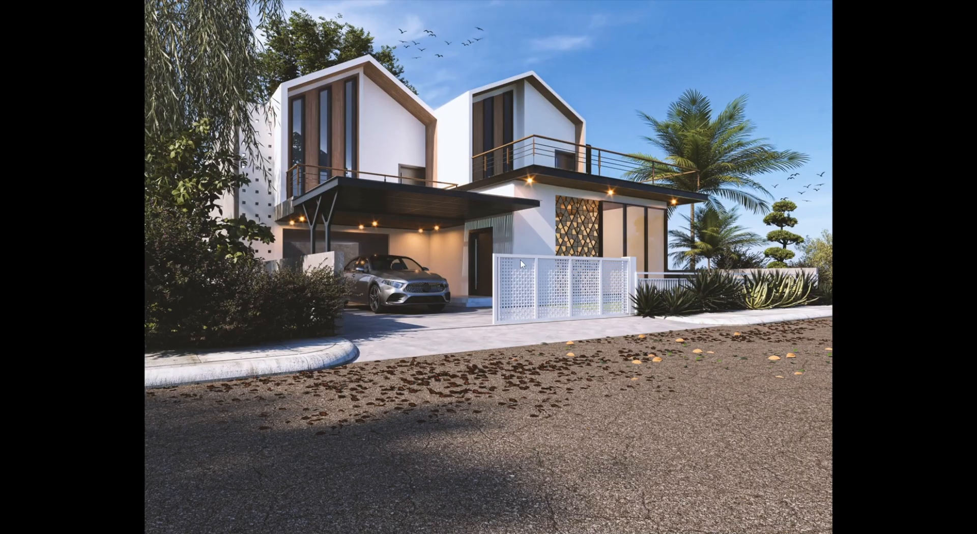